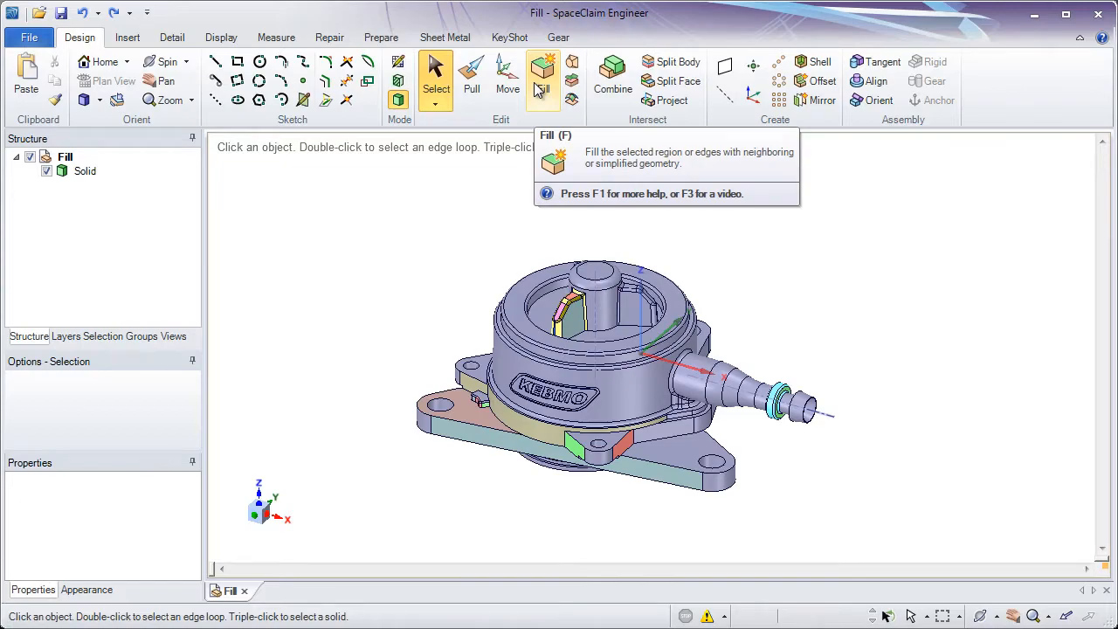
Step: Use Fill on the rounded end face of the front lug, between its green and red sides, to restore the sharp corner
{"action": "scroll", "coordinate": [602, 497], "scroll_direction": "up", "scroll_amount": 2}
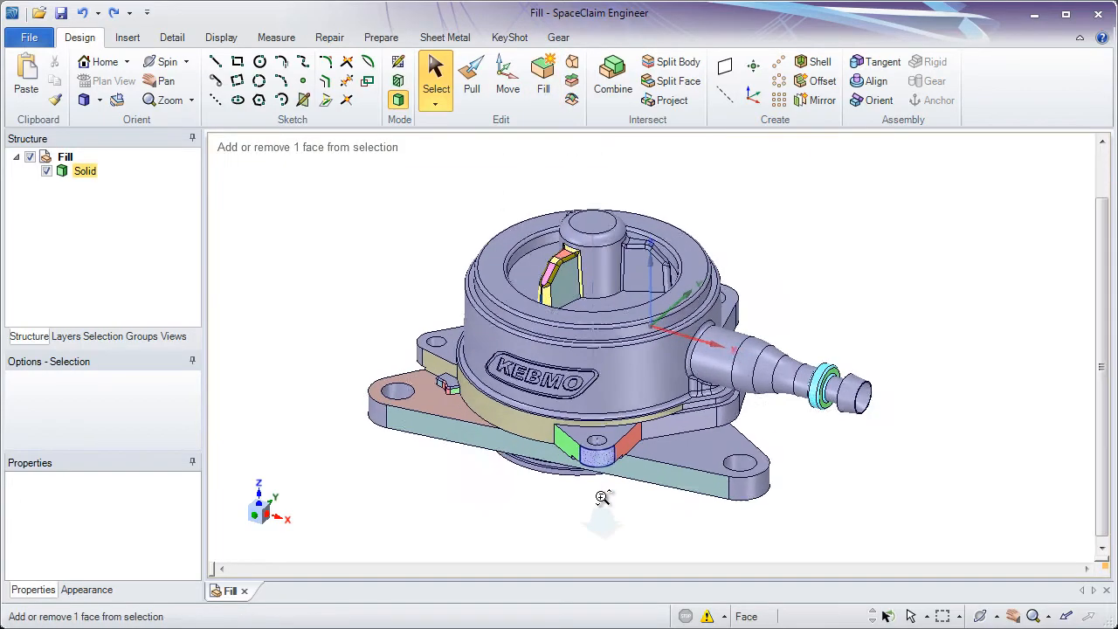
{"action": "scroll", "coordinate": [602, 497], "scroll_direction": "up", "scroll_amount": 5}
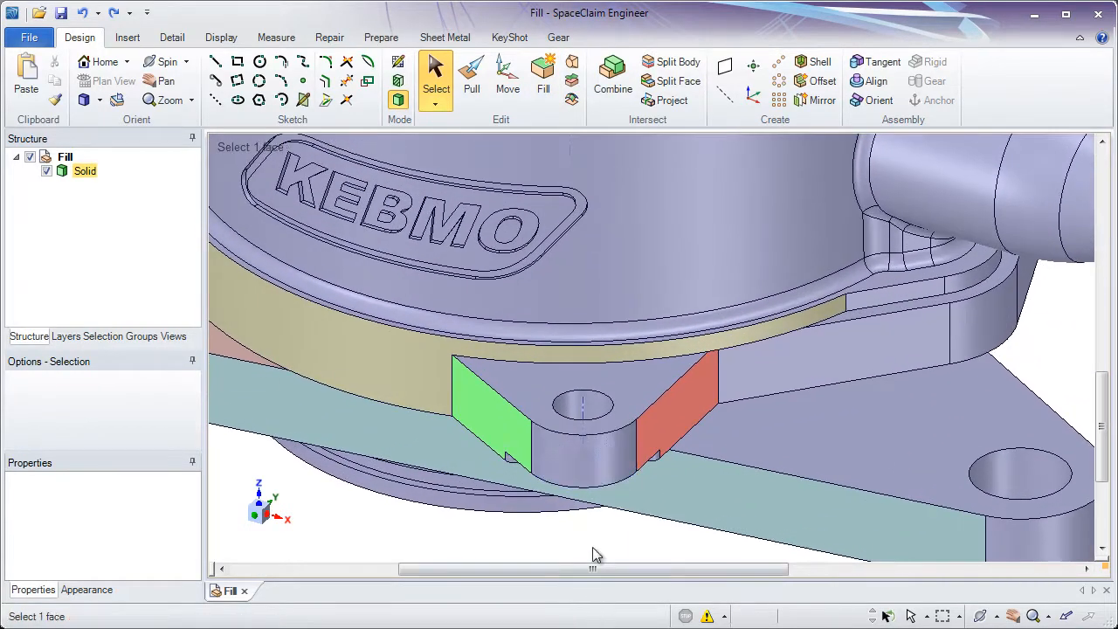
{"action": "scroll", "coordinate": [603, 489], "scroll_direction": "up", "scroll_amount": 4}
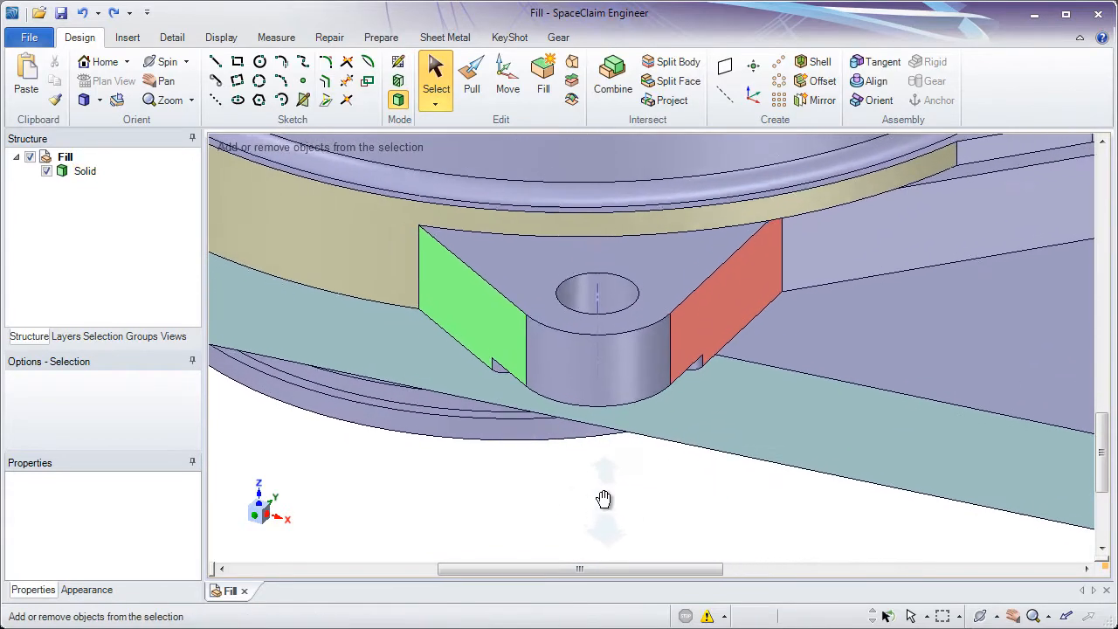
{"action": "middle_click_drag", "start_coordinate": [605, 499], "coordinate": [599, 543], "text": "ctrl"}
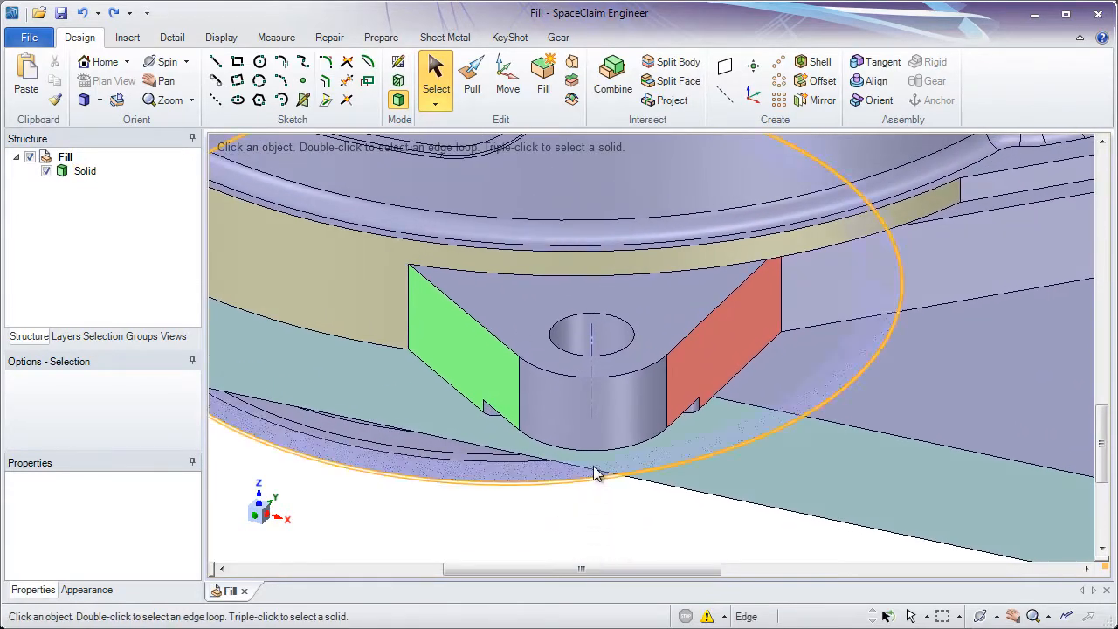
{"action": "left_click", "coordinate": [605, 414]}
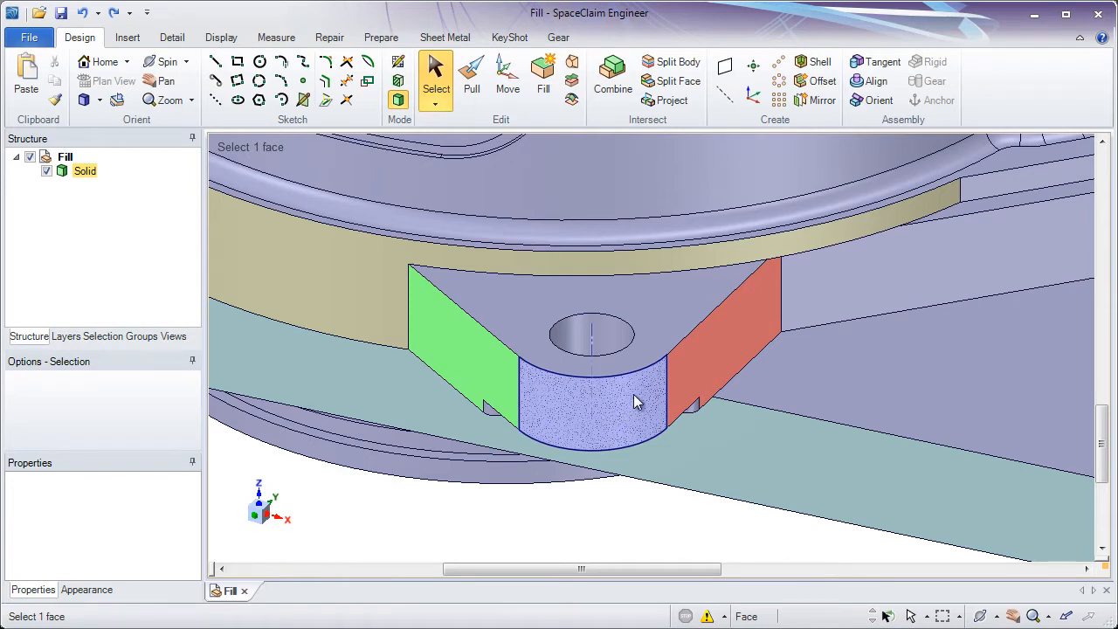
{"action": "left_click", "coordinate": [618, 400]}
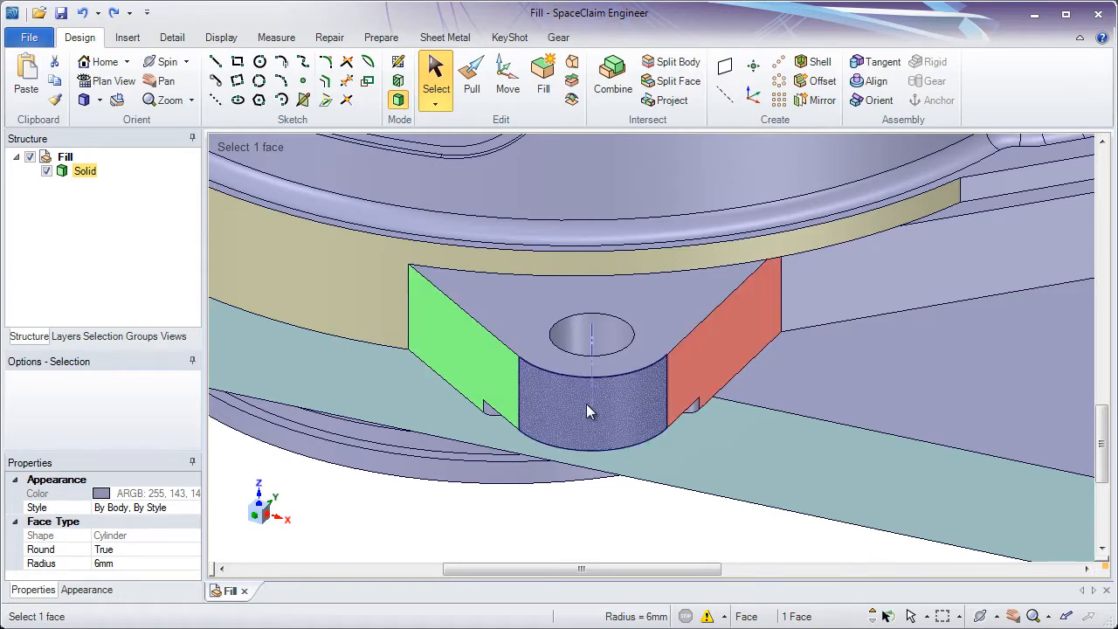
{"action": "left_click", "coordinate": [564, 353]}
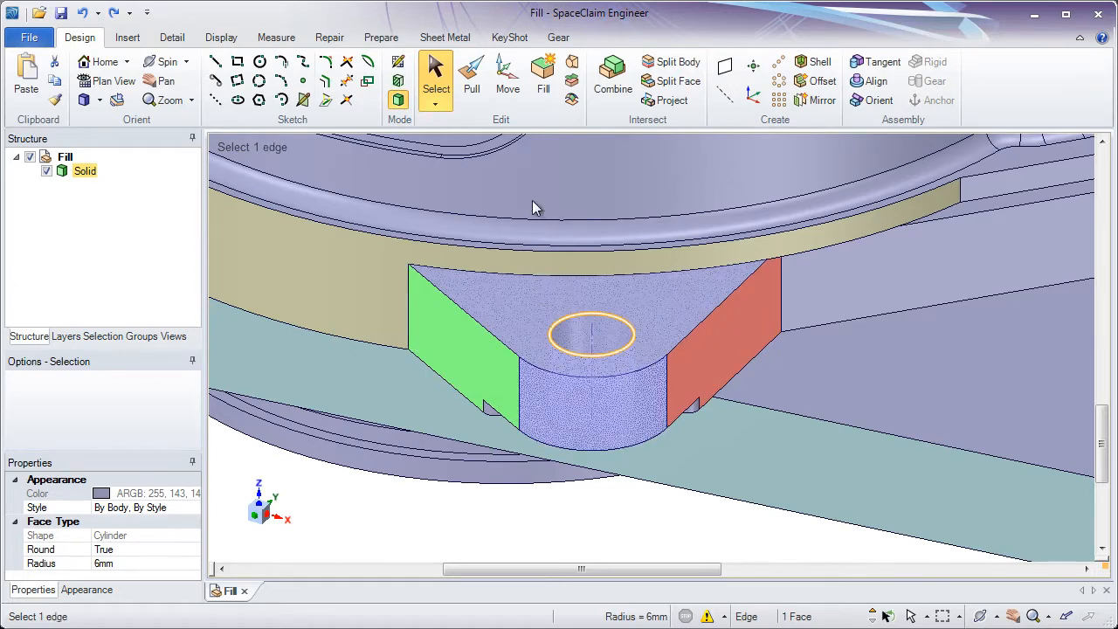
{"action": "left_click", "coordinate": [542, 88]}
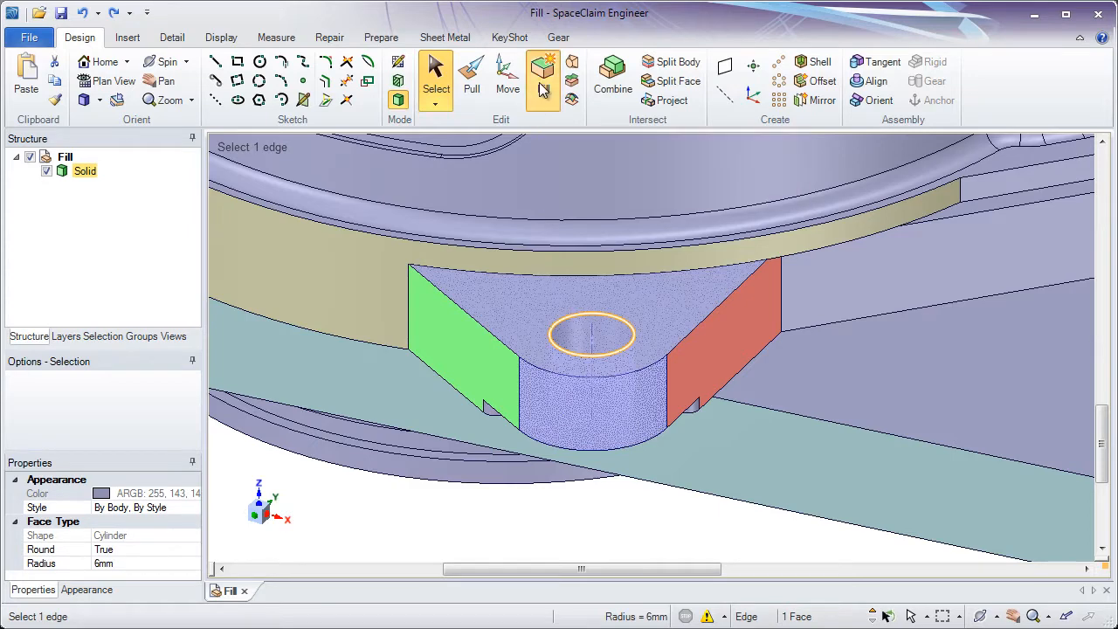
{"action": "left_click", "coordinate": [551, 417]}
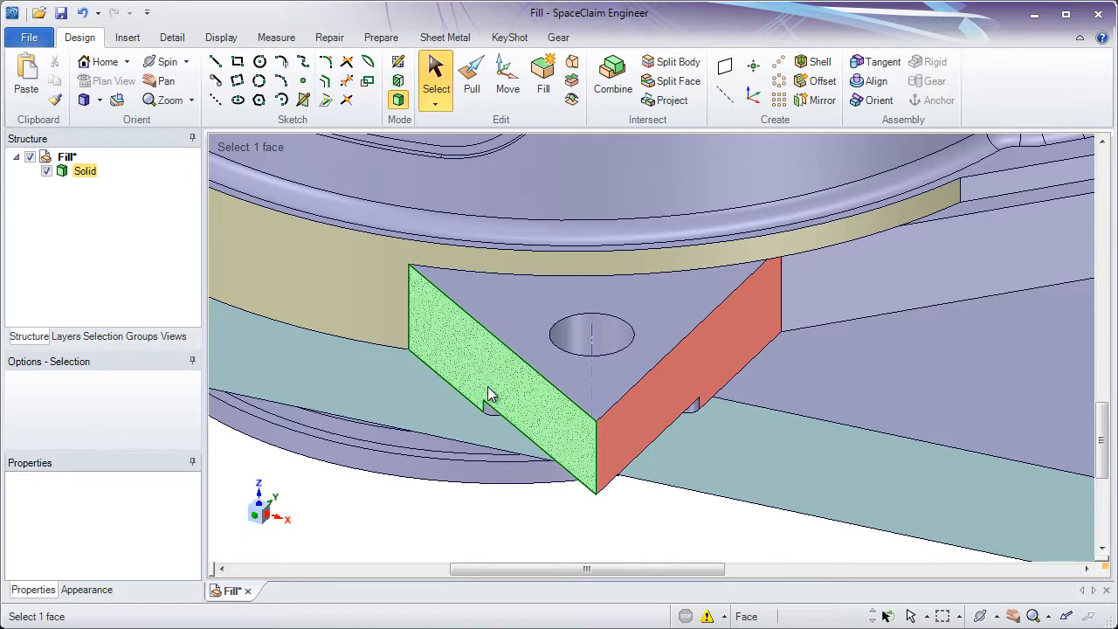
Step: Fill the hole in the triangular lug by selecting its cylindrical face
{"action": "left_click", "coordinate": [703, 367]}
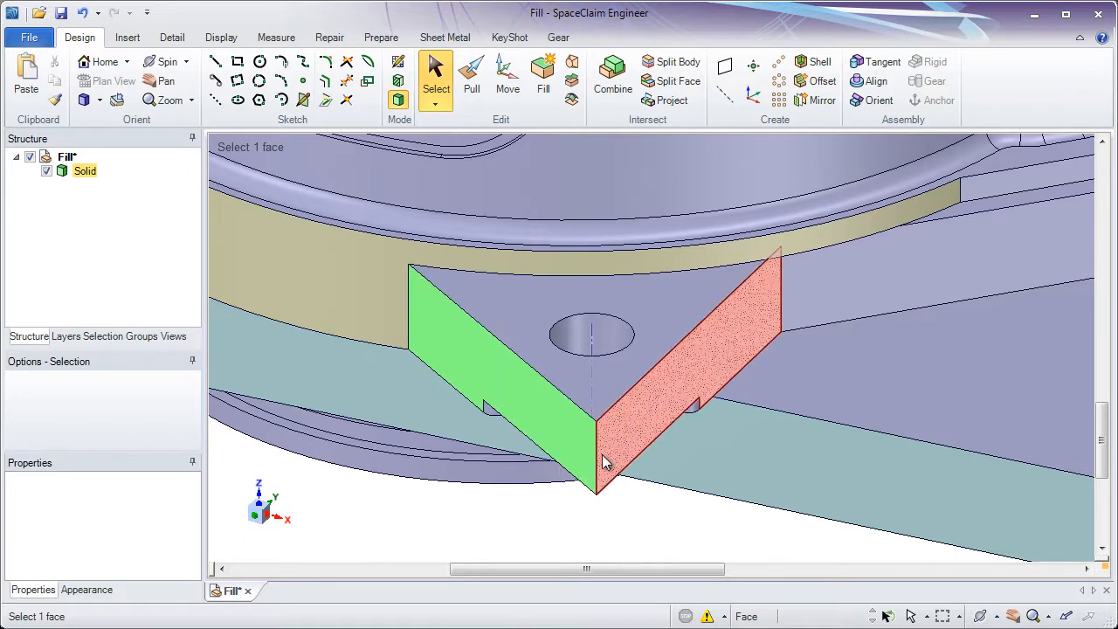
{"action": "left_click", "coordinate": [579, 440]}
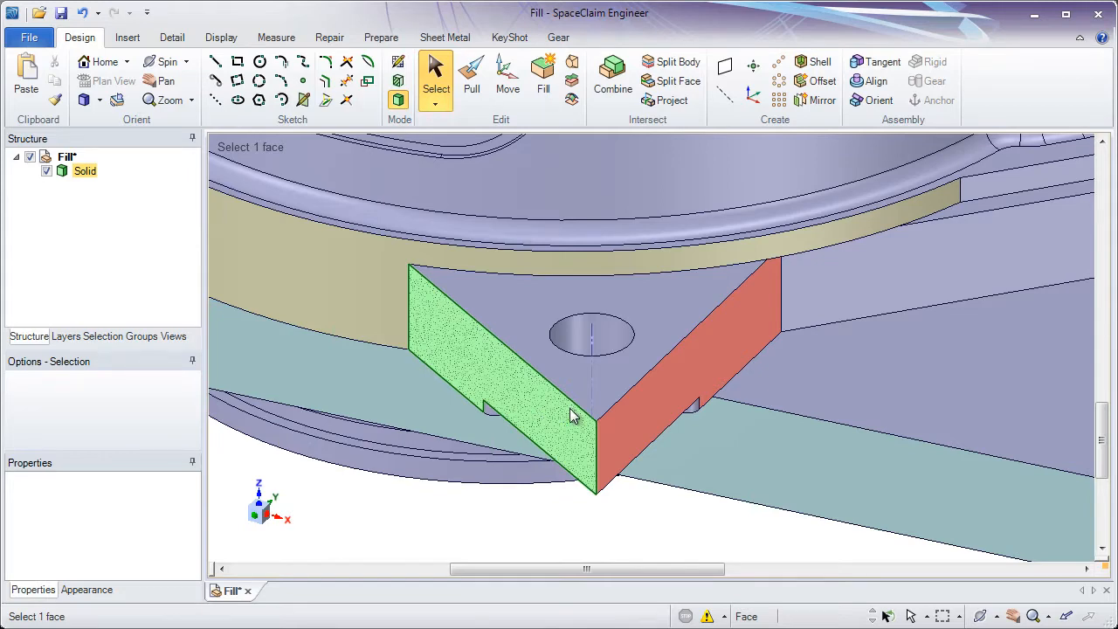
{"action": "left_click", "coordinate": [583, 371]}
{"action": "middle_click_drag", "start_coordinate": [599, 319], "coordinate": [588, 418]}
{"action": "left_click", "coordinate": [614, 338]}
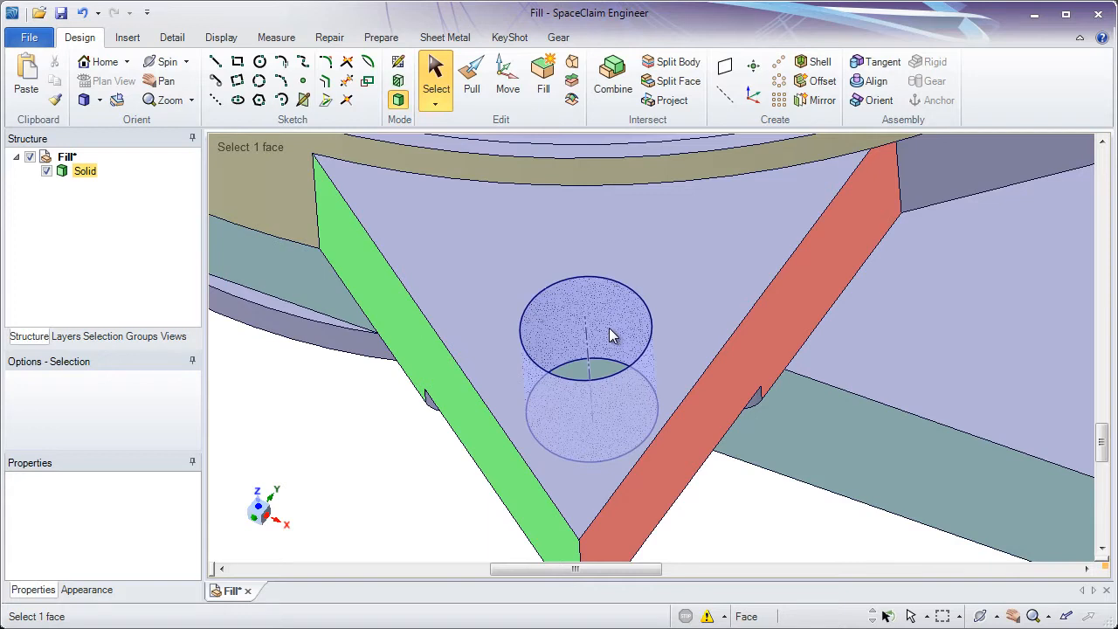
{"action": "left_click", "coordinate": [609, 327]}
{"action": "middle_click_drag", "start_coordinate": [607, 329], "coordinate": [612, 349]}
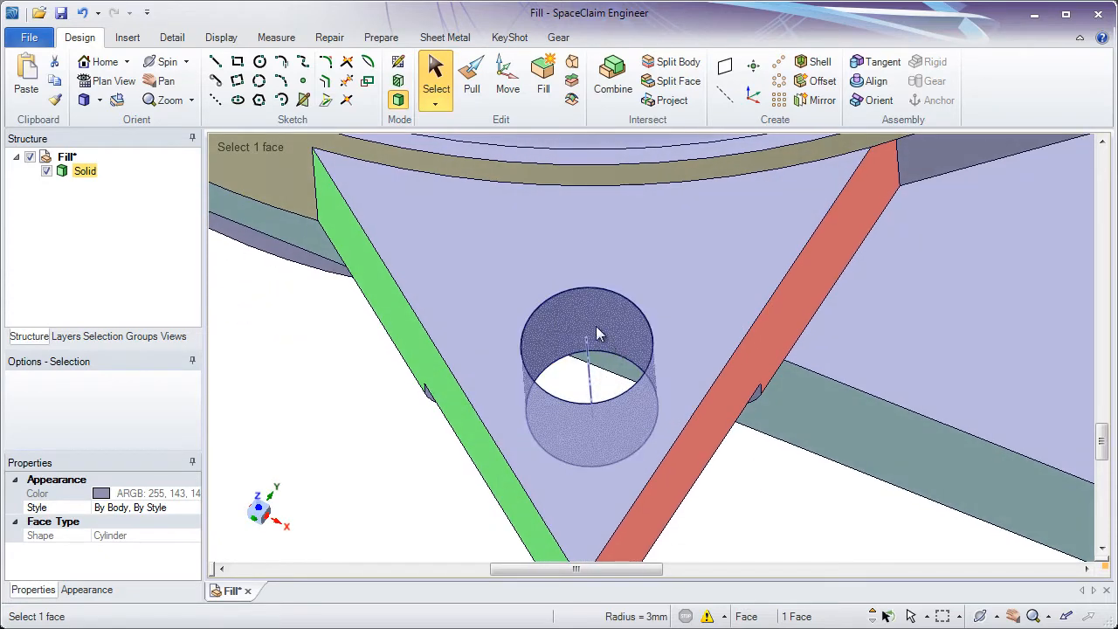
{"action": "left_click", "coordinate": [547, 92]}
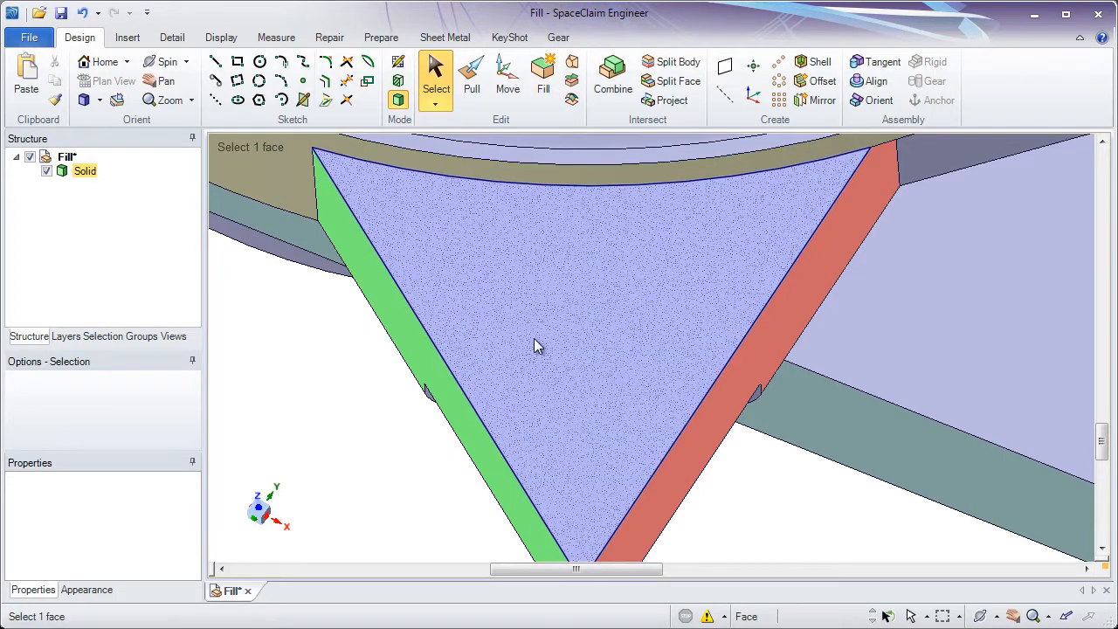
Step: Undo the fill of the hole in the triangular lug
{"action": "left_click", "coordinate": [349, 410]}
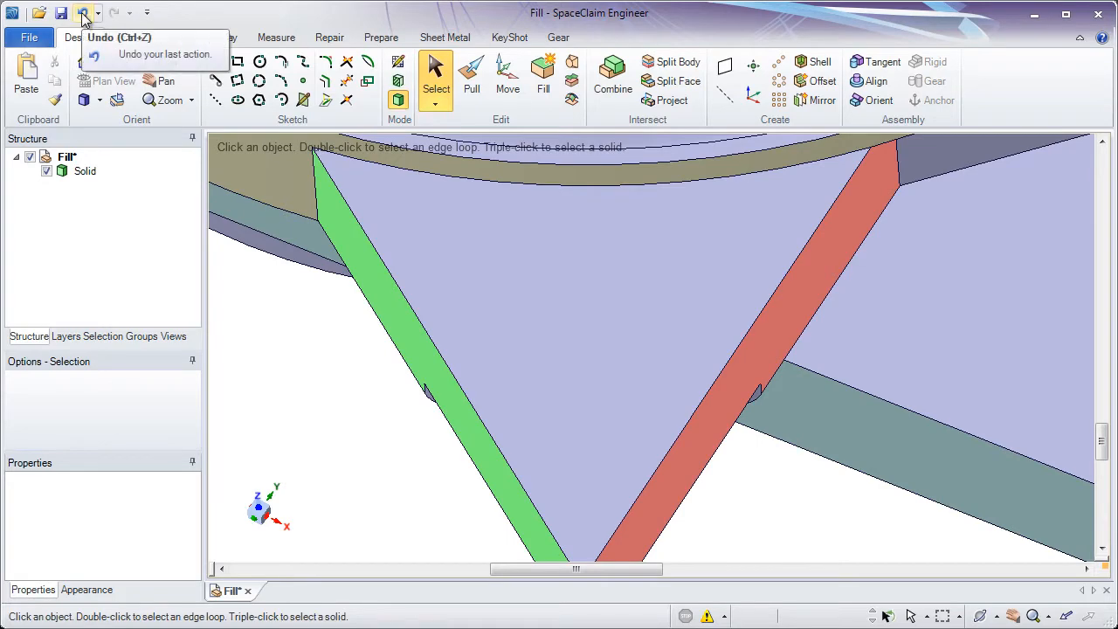
{"action": "left_click", "coordinate": [83, 15]}
{"action": "left_click", "coordinate": [314, 395]}
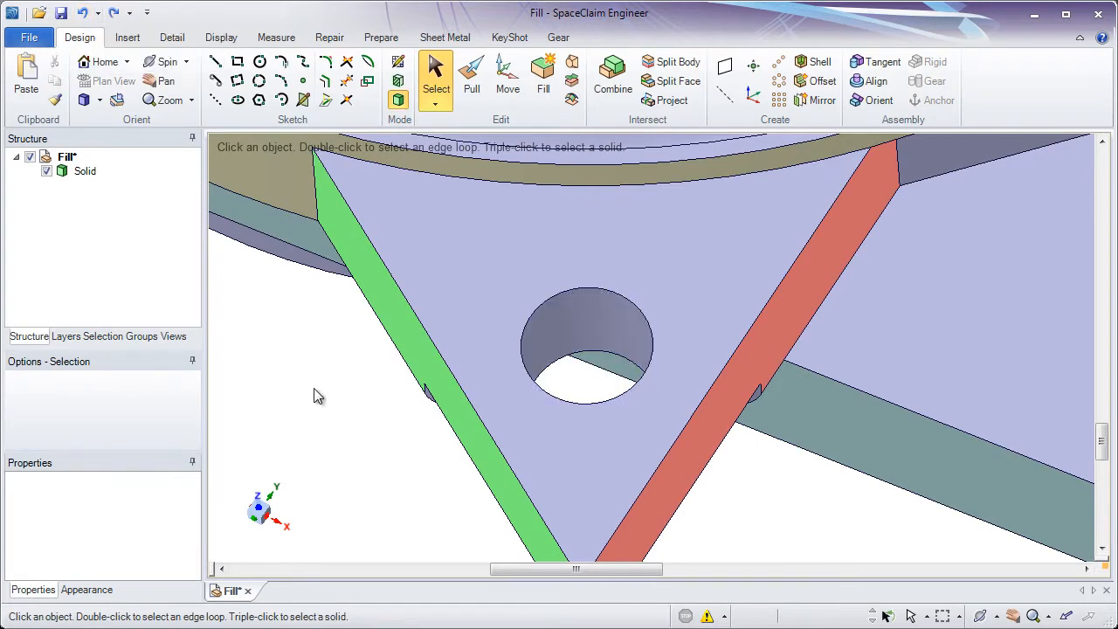
Step: Use Fill on the hole's upper circular edge to cap it with a separate surface body
{"action": "left_click", "coordinate": [452, 354]}
{"action": "left_click", "coordinate": [523, 324]}
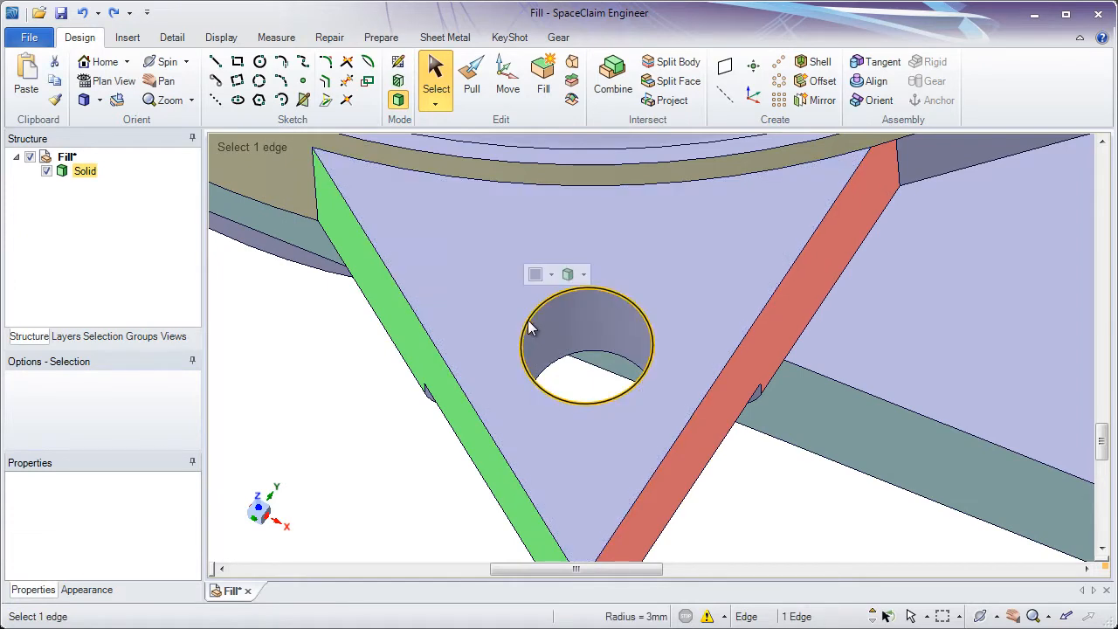
{"action": "left_click", "coordinate": [543, 90]}
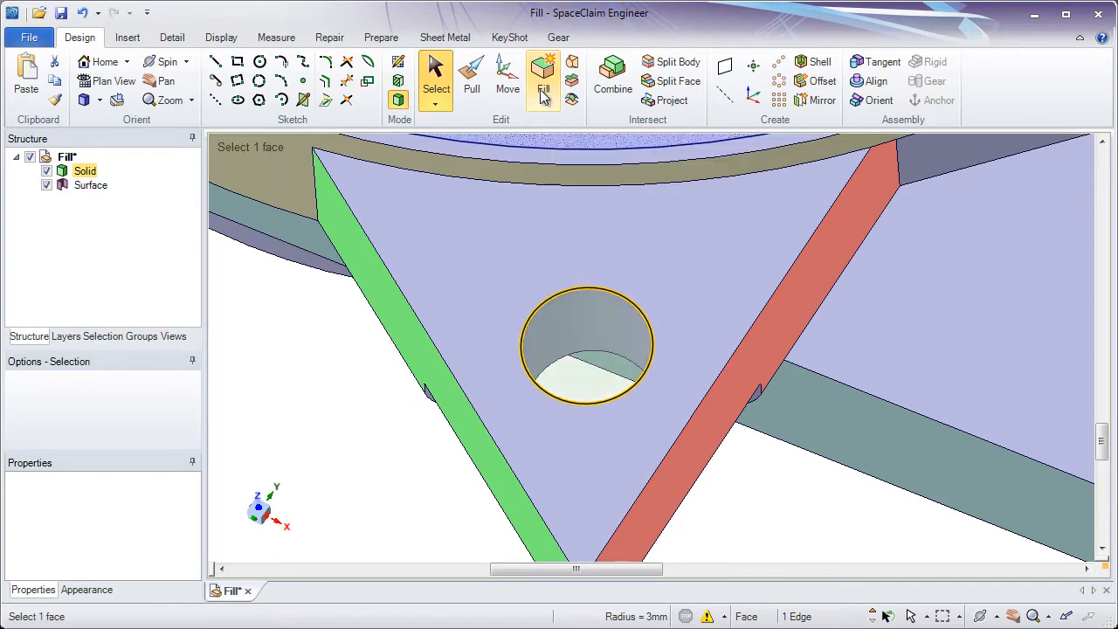
{"action": "left_click", "coordinate": [569, 352]}
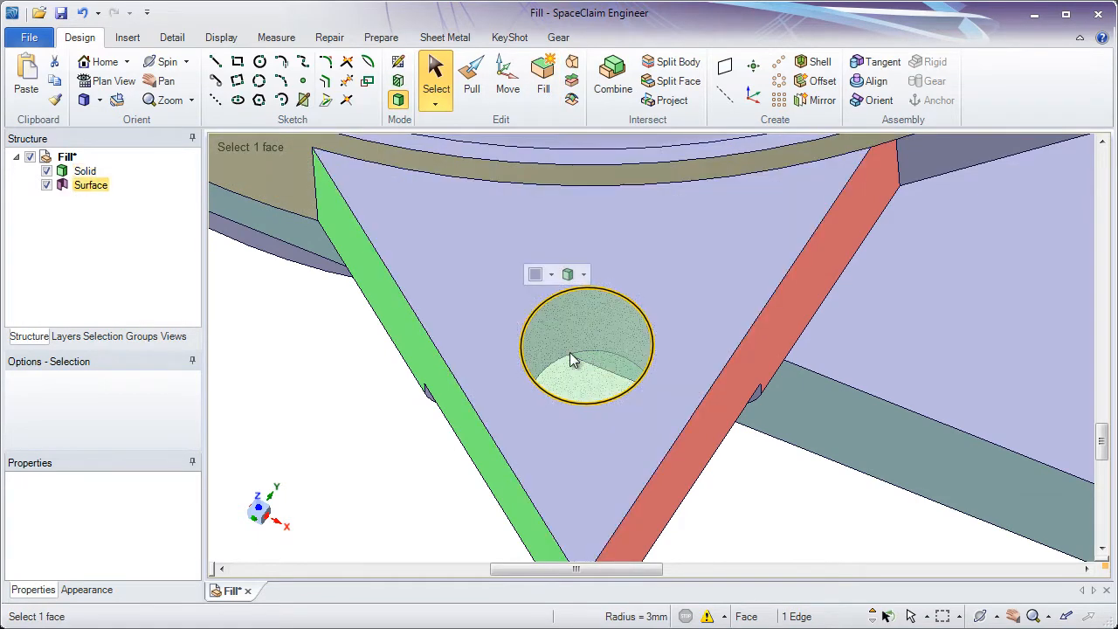
{"action": "left_click", "coordinate": [83, 187]}
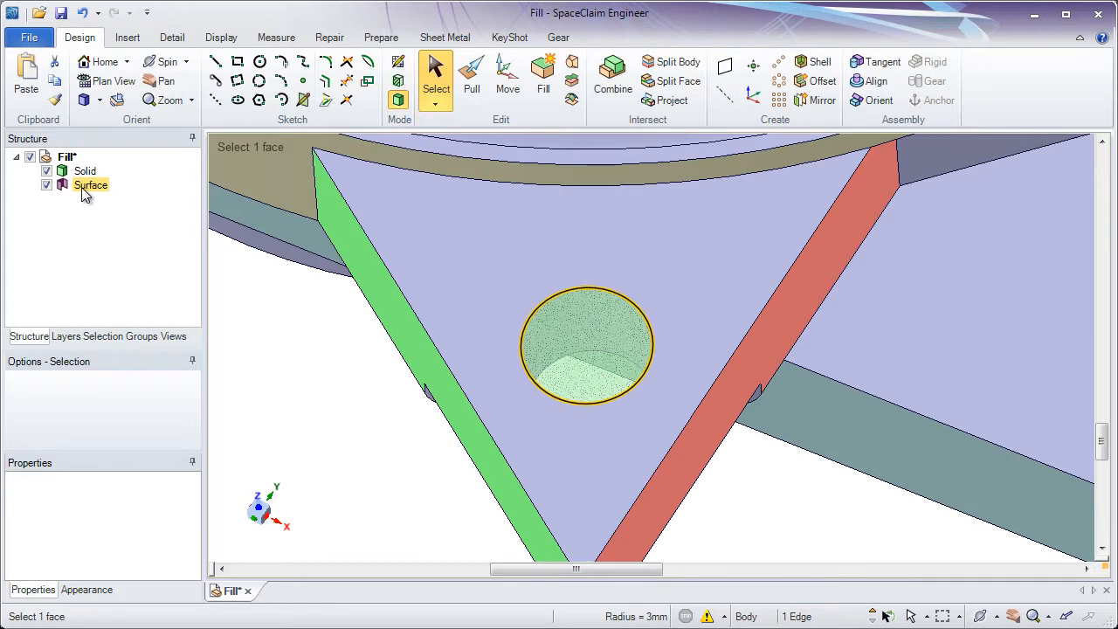
{"action": "left_click", "coordinate": [288, 365]}
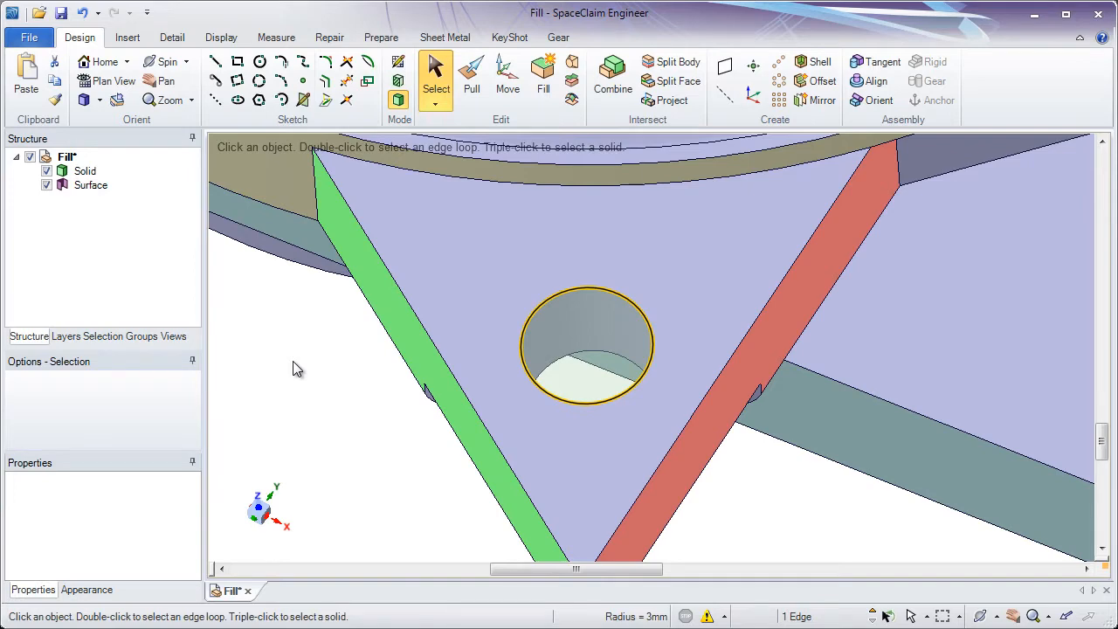
Step: Undo the surface cap and fill the lug's hole using its cylindrical face instead
{"action": "left_click", "coordinate": [293, 369]}
{"action": "key", "text": "ctrl+a"}
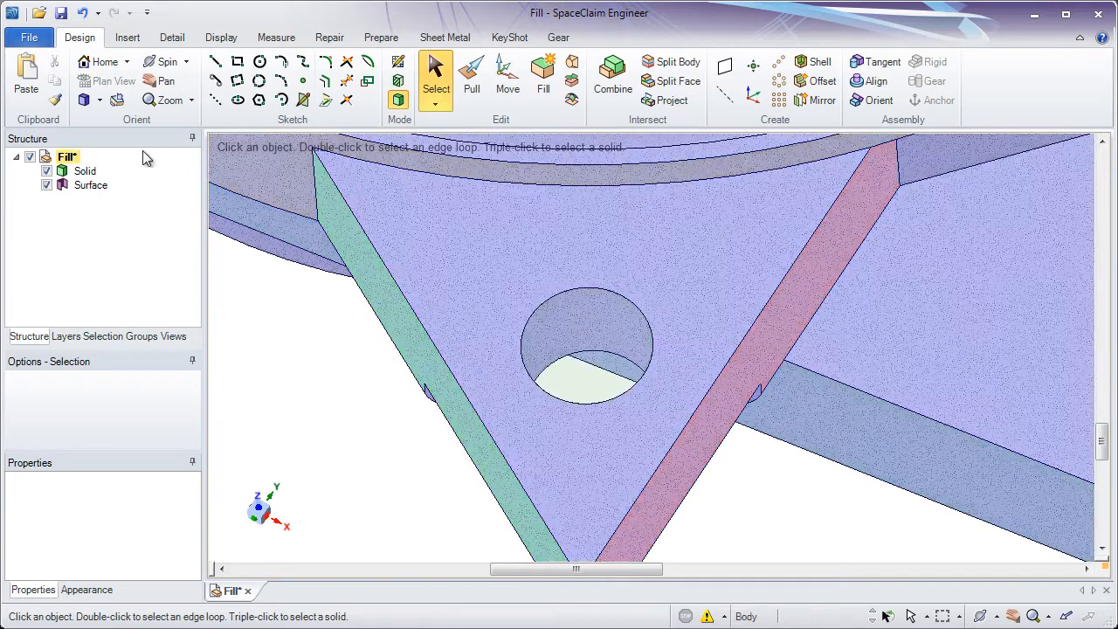
{"action": "left_click", "coordinate": [83, 14]}
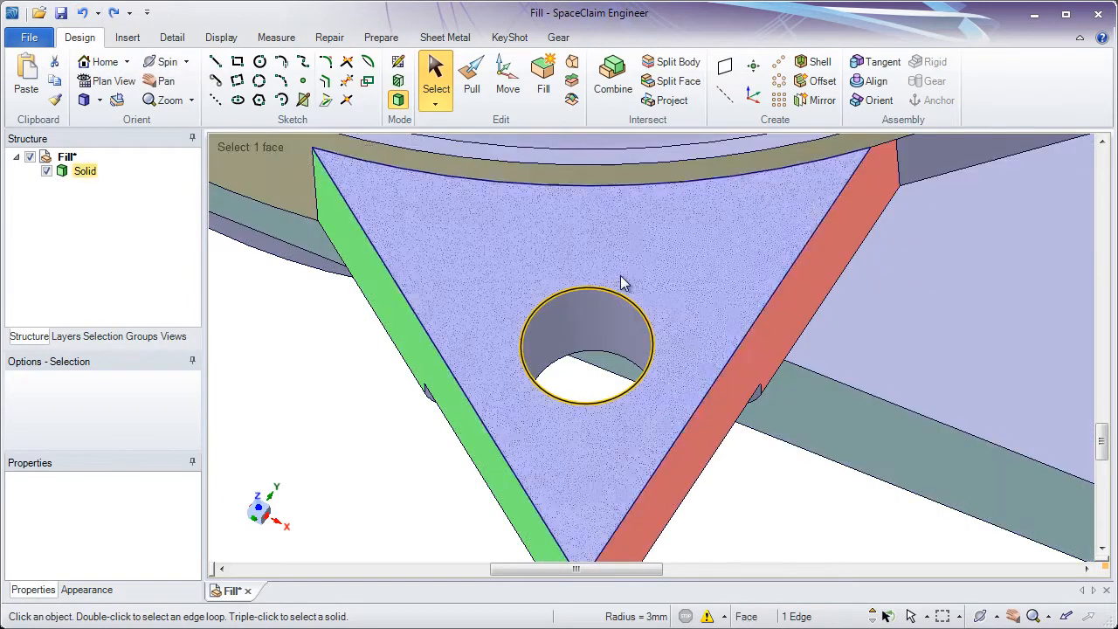
{"action": "left_click", "coordinate": [606, 328]}
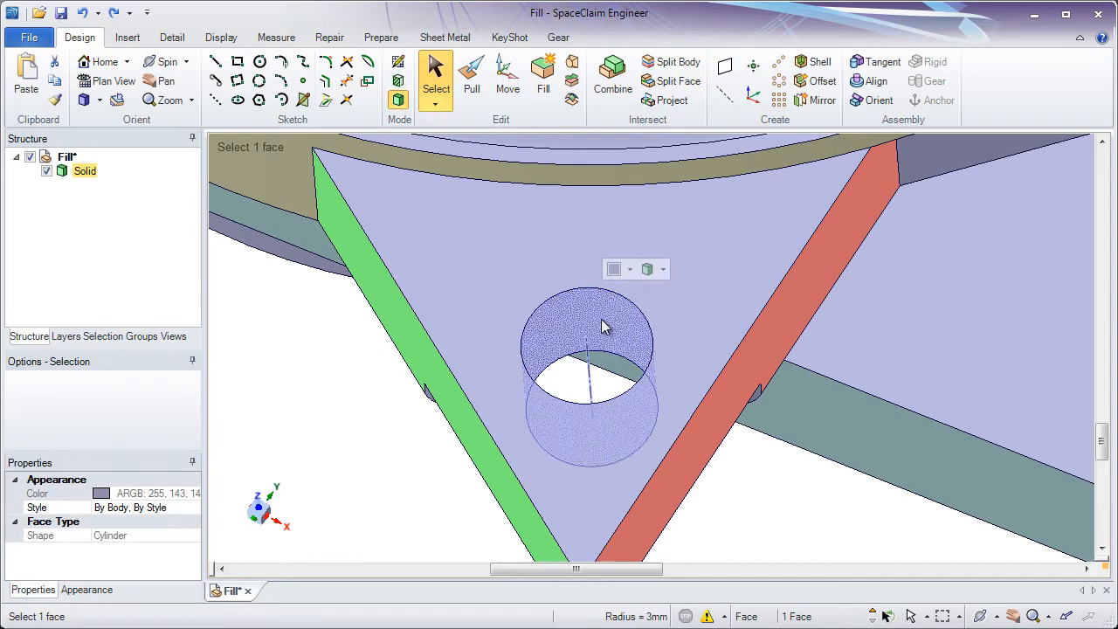
{"action": "left_click", "coordinate": [542, 87]}
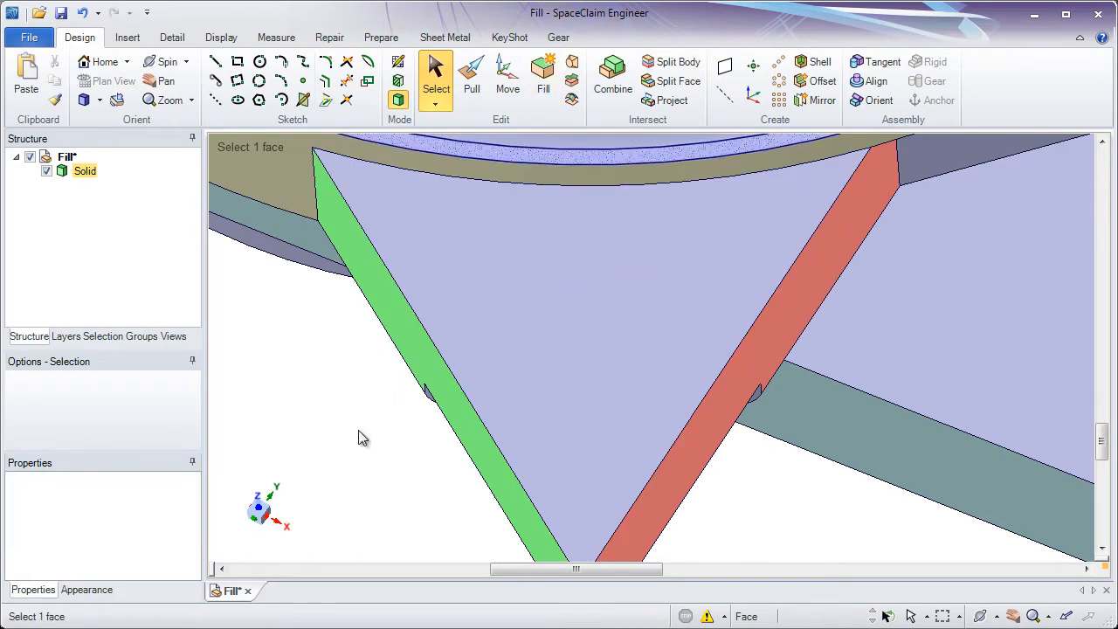
Step: Select the chain of 0.5 mm chamfer faces around the top of the small block on the flange and fill them
{"action": "scroll", "coordinate": [352, 446], "scroll_direction": "down", "scroll_amount": 5}
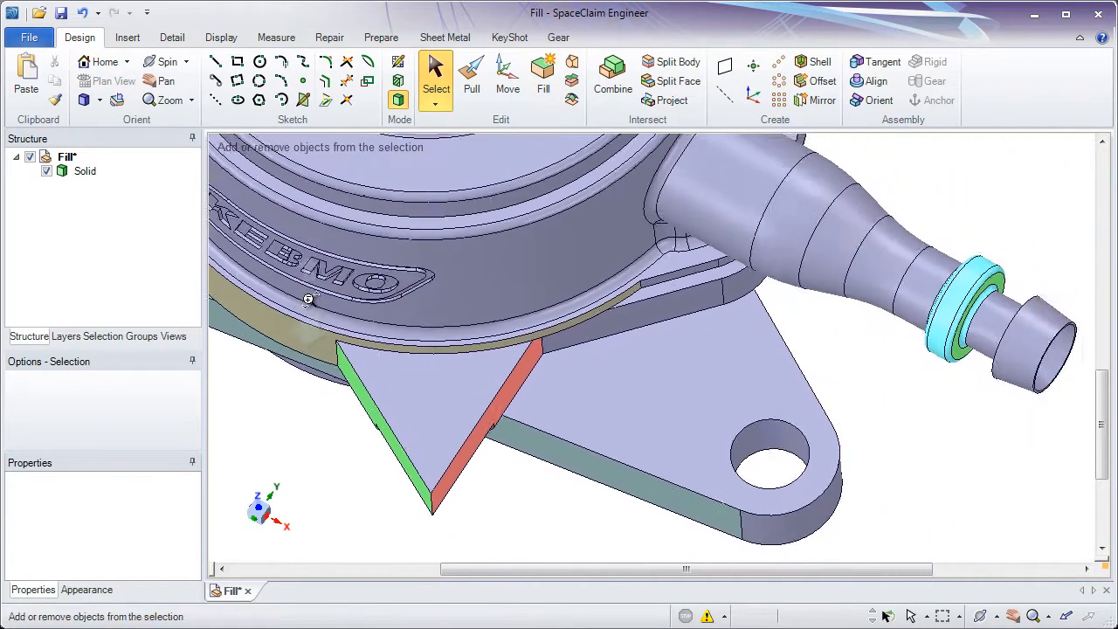
{"action": "middle_click_drag", "start_coordinate": [308, 299], "coordinate": [520, 469]}
{"action": "middle_click_drag", "start_coordinate": [522, 387], "coordinate": [515, 439], "text": "ctrl"}
{"action": "middle_click_drag", "start_coordinate": [516, 437], "coordinate": [536, 436], "text": "shift"}
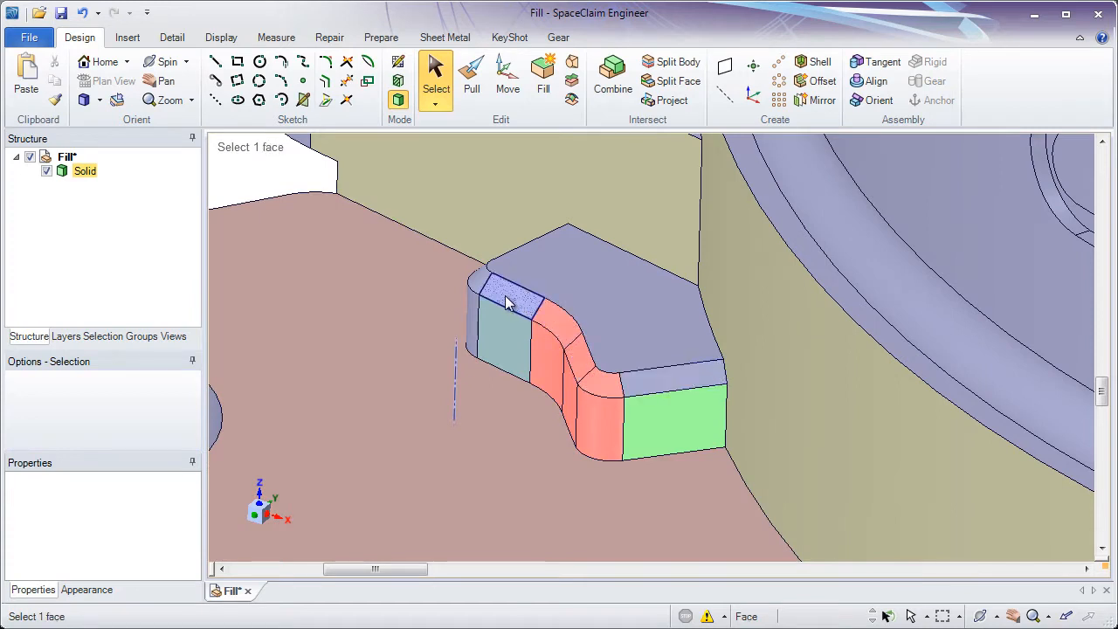
{"action": "left_click", "coordinate": [674, 389]}
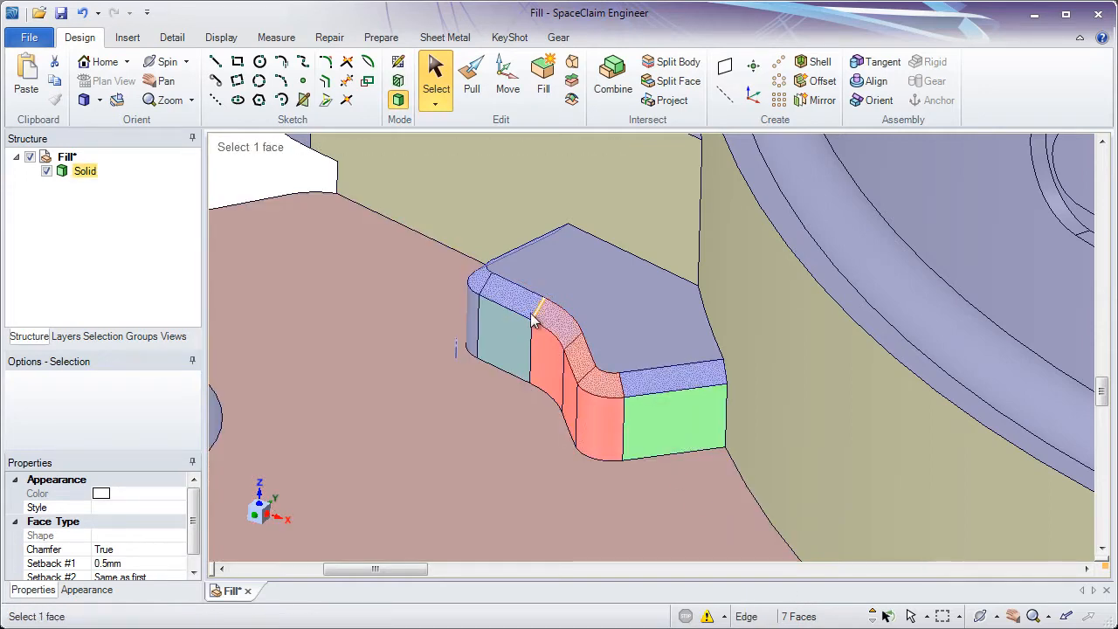
{"action": "left_click", "coordinate": [543, 92]}
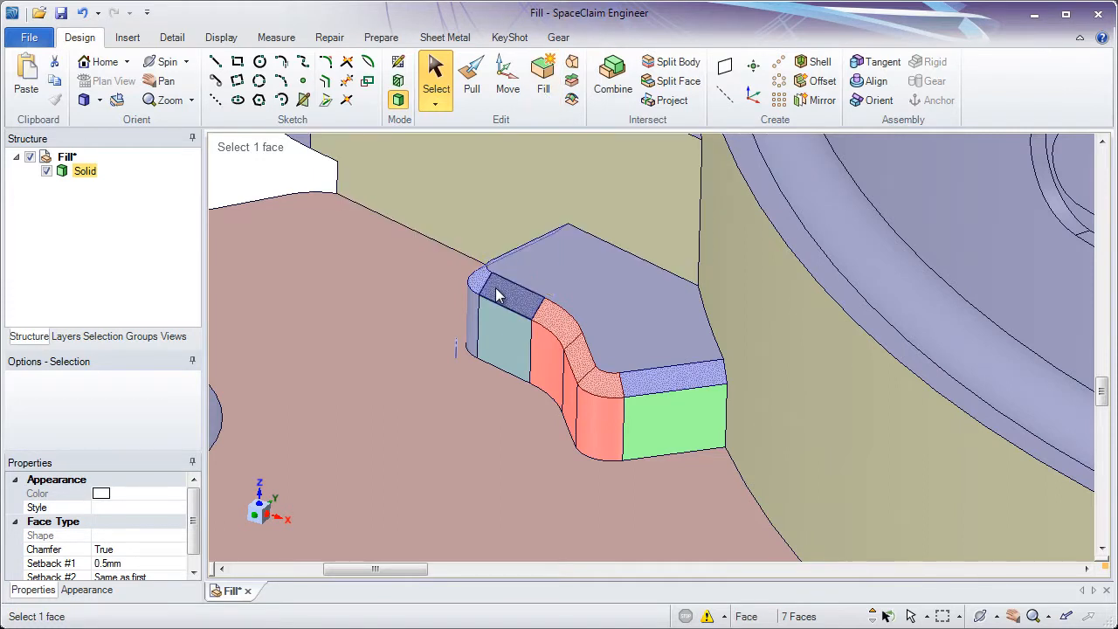
{"action": "left_click", "coordinate": [543, 84]}
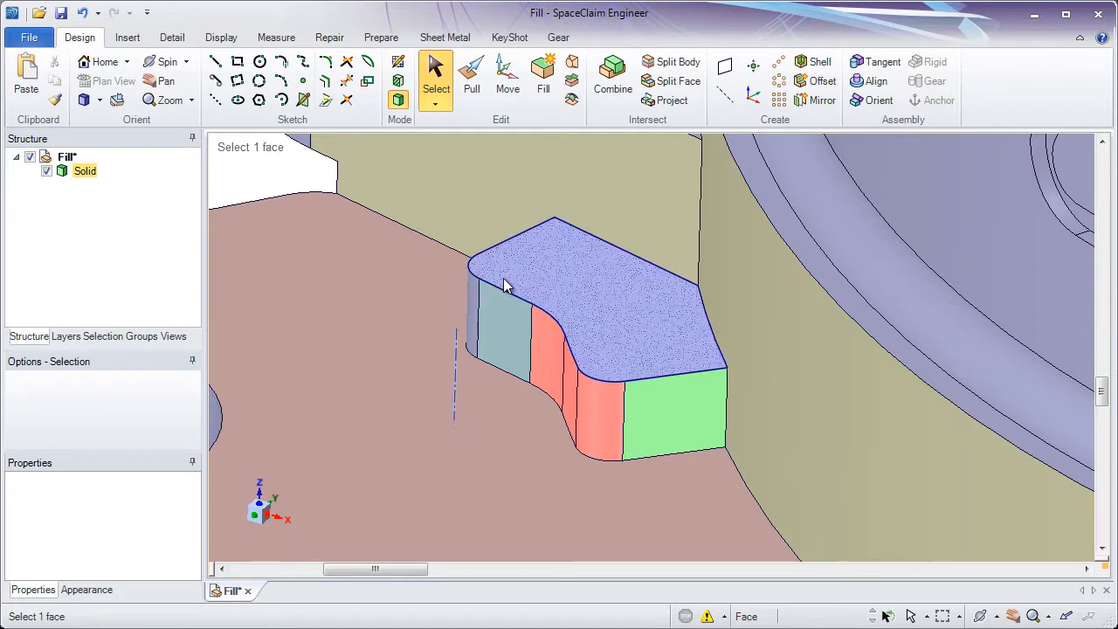
Step: Select the red curved side faces of the small block and fill them to extend the adjacent flat faces
{"action": "left_click_drag", "start_coordinate": [505, 261], "coordinate": [660, 482]}
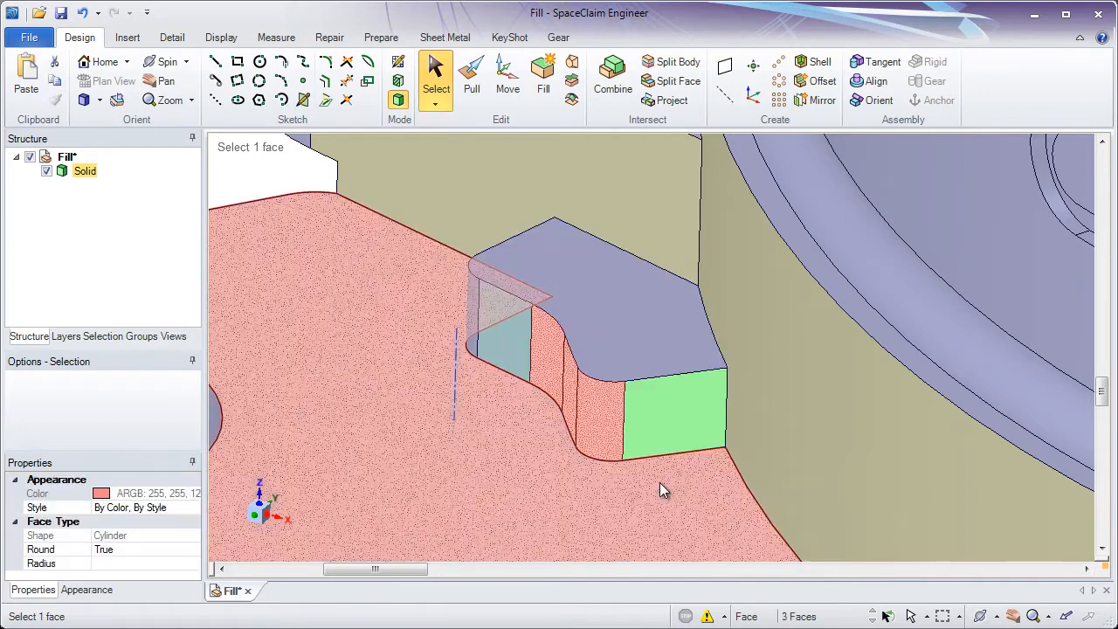
{"action": "left_click", "coordinate": [704, 433], "text": "ctrl"}
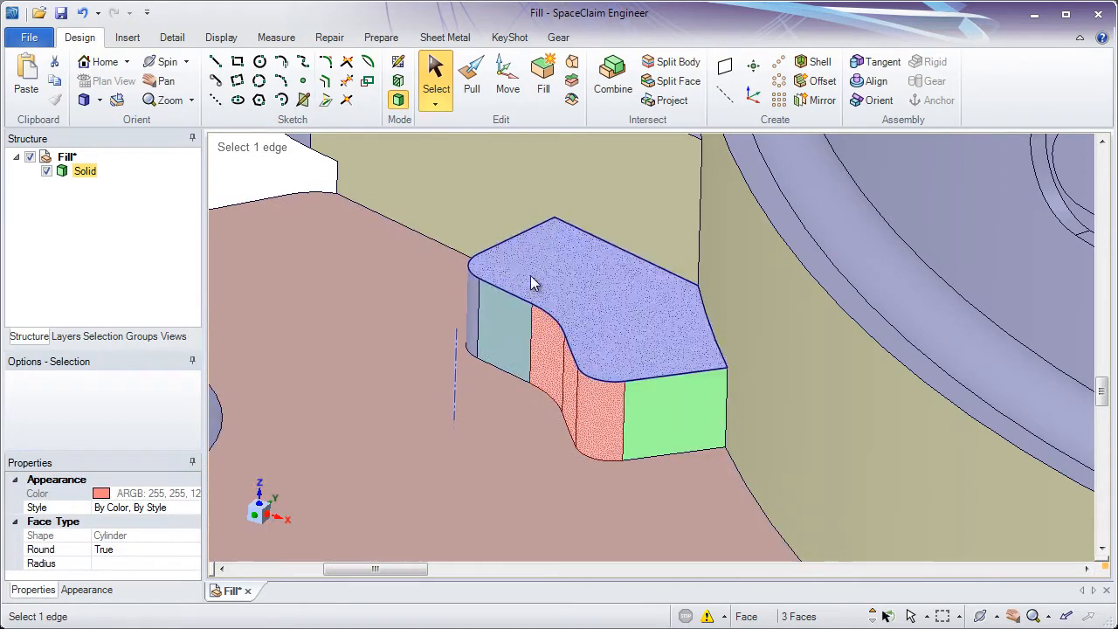
{"action": "left_click", "coordinate": [543, 77]}
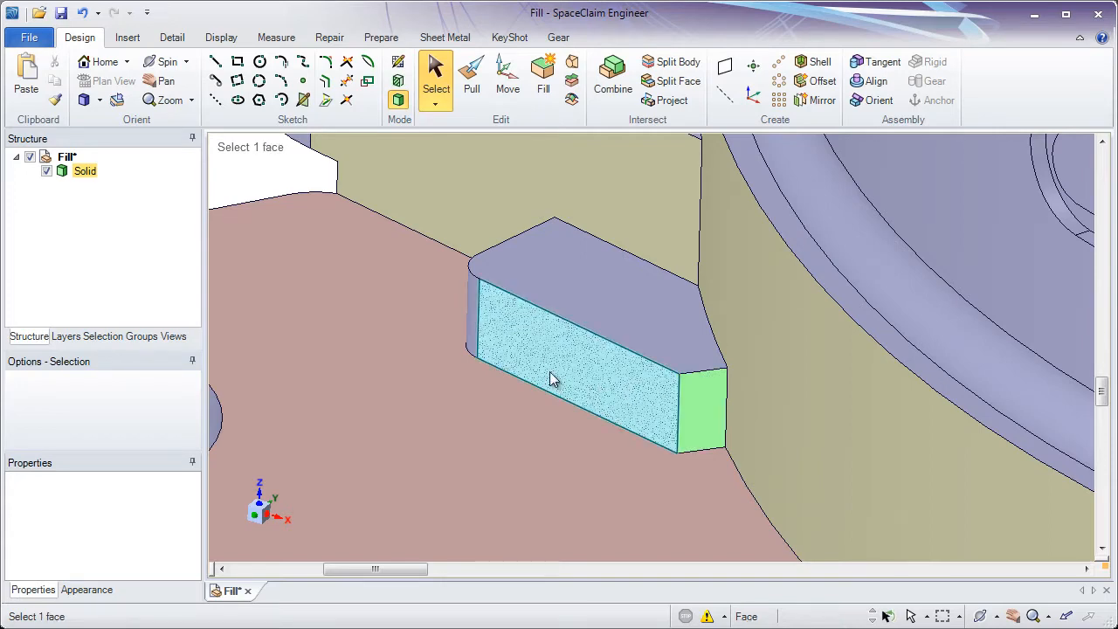
Step: Box-select all five faces of the small block on the flange and fill them to remove the block
{"action": "left_click_drag", "start_coordinate": [408, 170], "coordinate": [777, 505]}
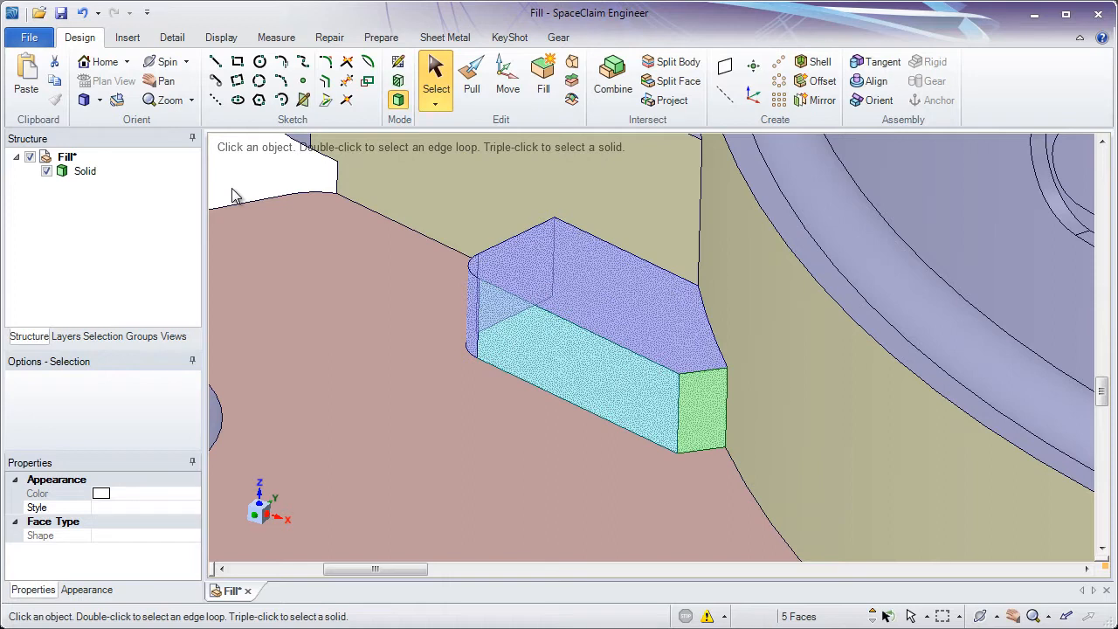
{"action": "left_click", "coordinate": [603, 160]}
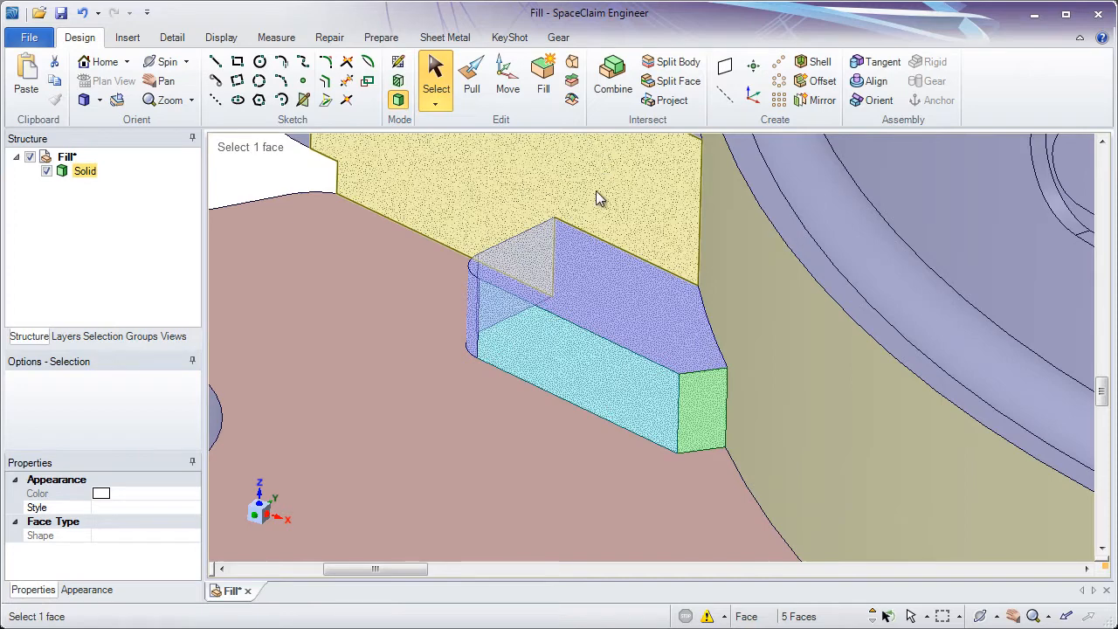
{"action": "left_click", "coordinate": [738, 240]}
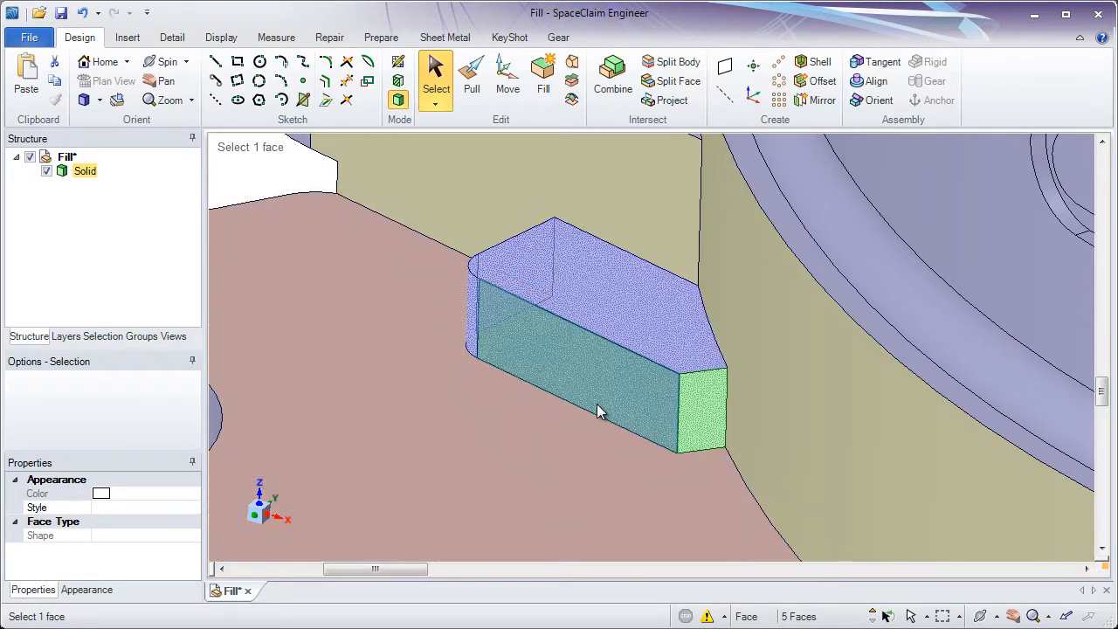
{"action": "left_click", "coordinate": [543, 90]}
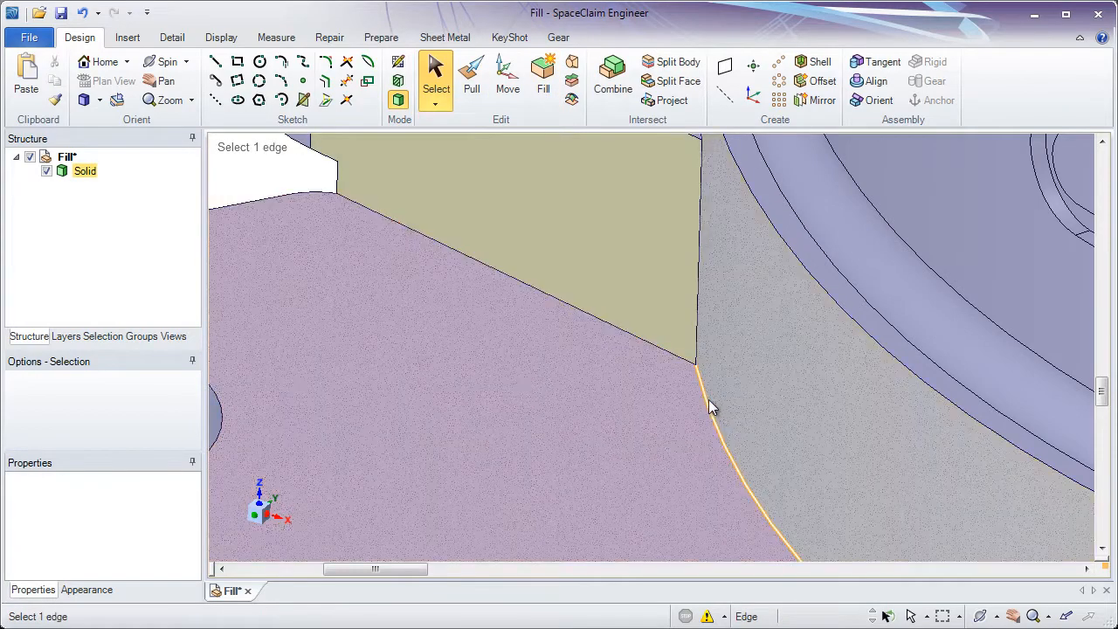
{"action": "left_click", "coordinate": [269, 194]}
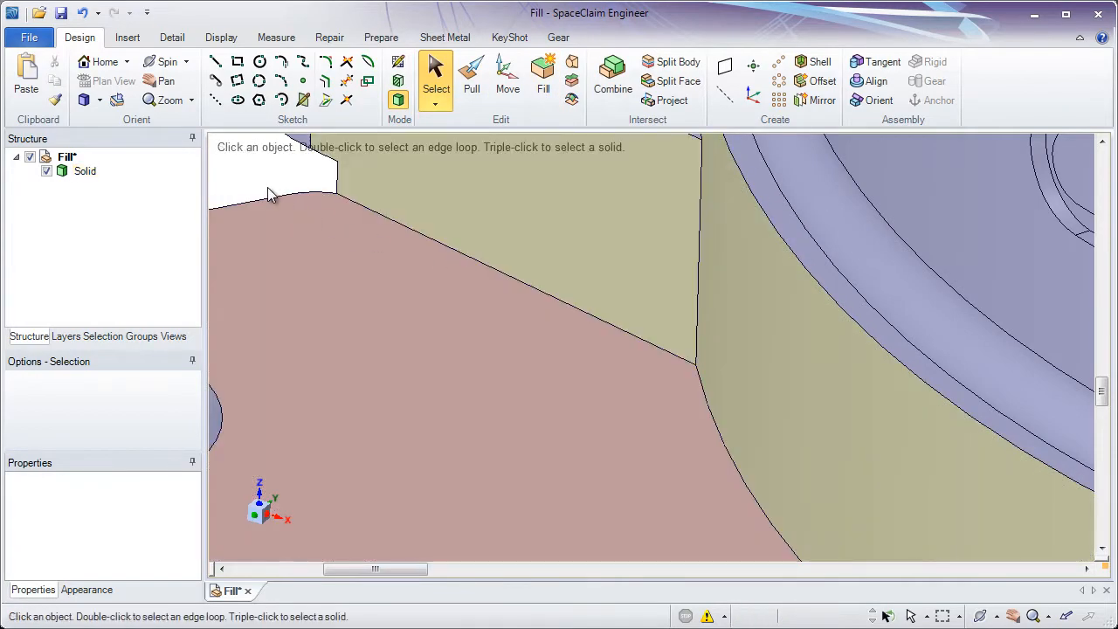
Step: Box-select all seven faces of the cyan and green collar on the side pipe and try to fill them
{"action": "left_click", "coordinate": [462, 425]}
{"action": "middle_click_drag", "start_coordinate": [462, 424], "coordinate": [532, 244], "text": "ctrl"}
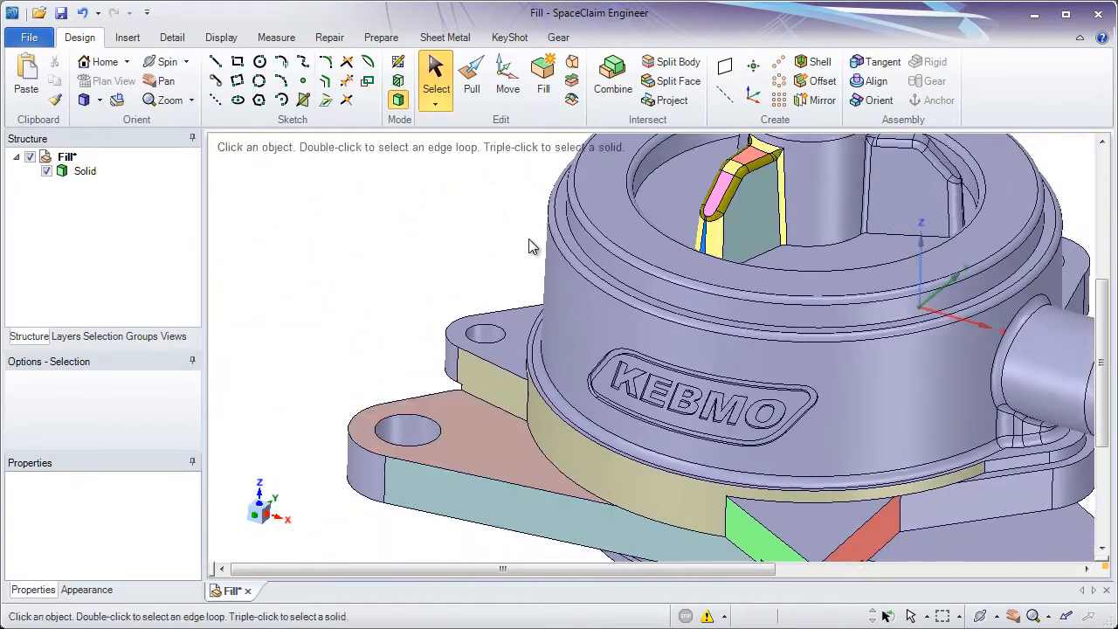
{"action": "middle_click_drag", "start_coordinate": [781, 384], "coordinate": [456, 324]}
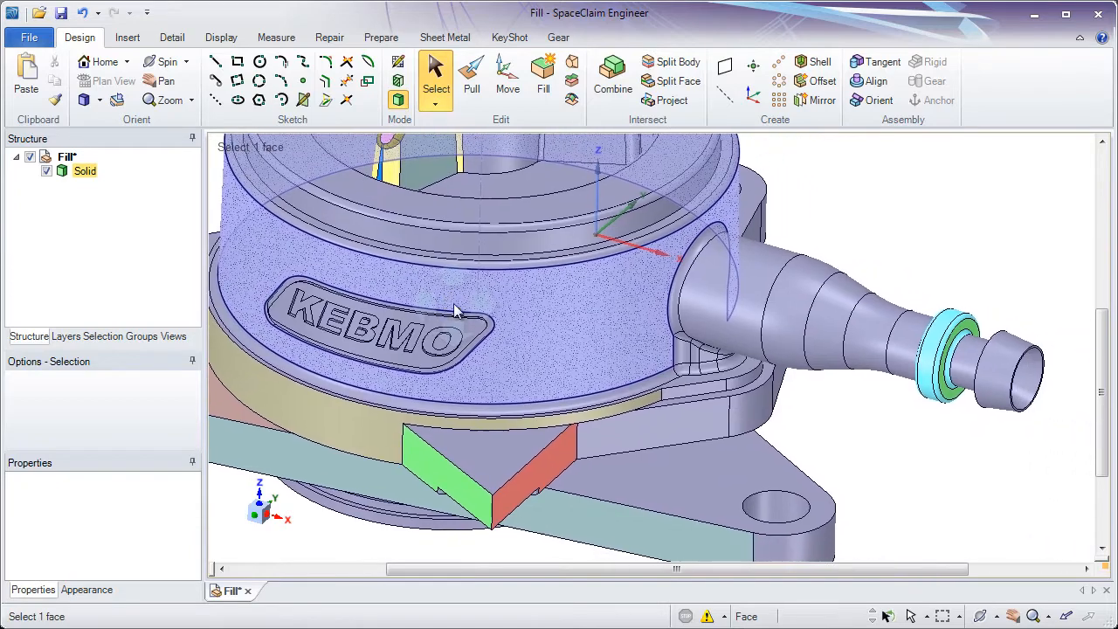
{"action": "middle_click_drag", "start_coordinate": [897, 367], "coordinate": [794, 469], "text": "ctrl"}
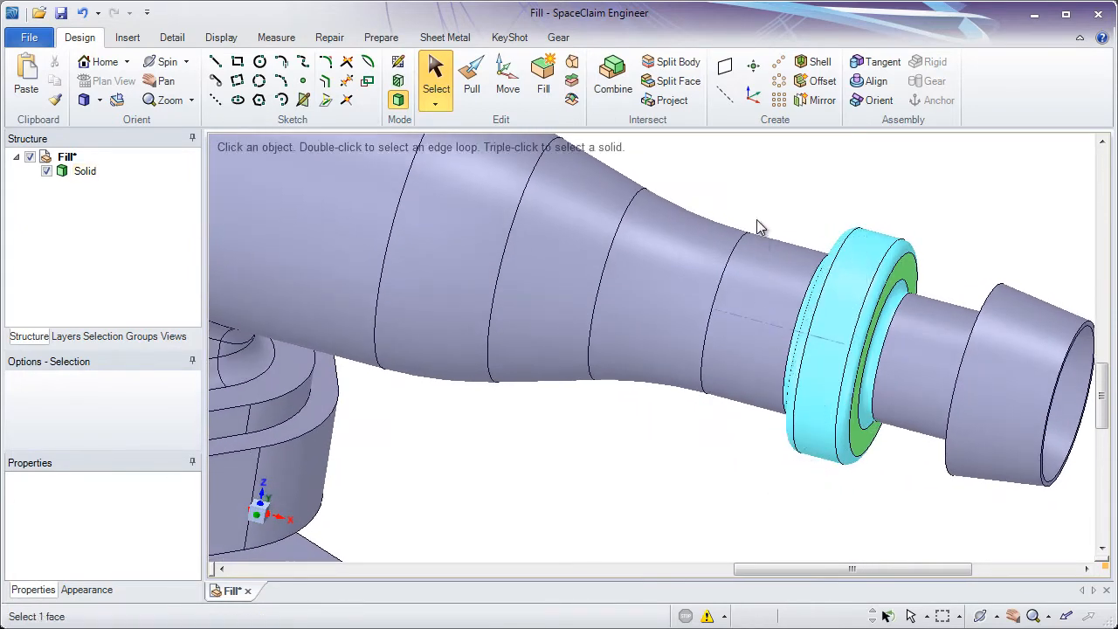
{"action": "left_click_drag", "start_coordinate": [805, 230], "coordinate": [941, 523]}
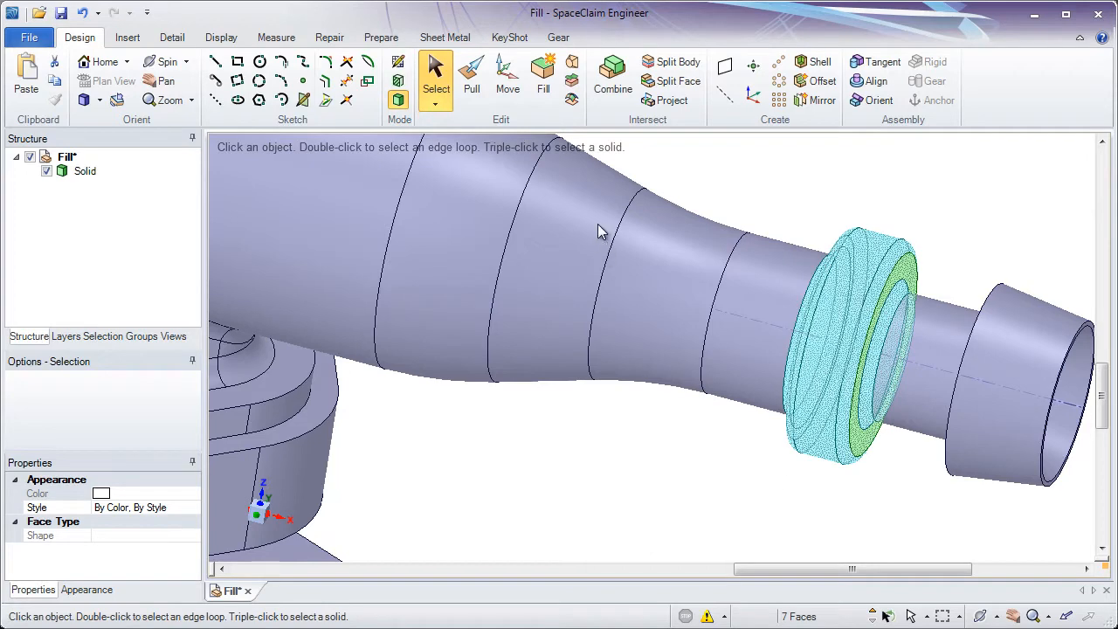
{"action": "left_click", "coordinate": [545, 94]}
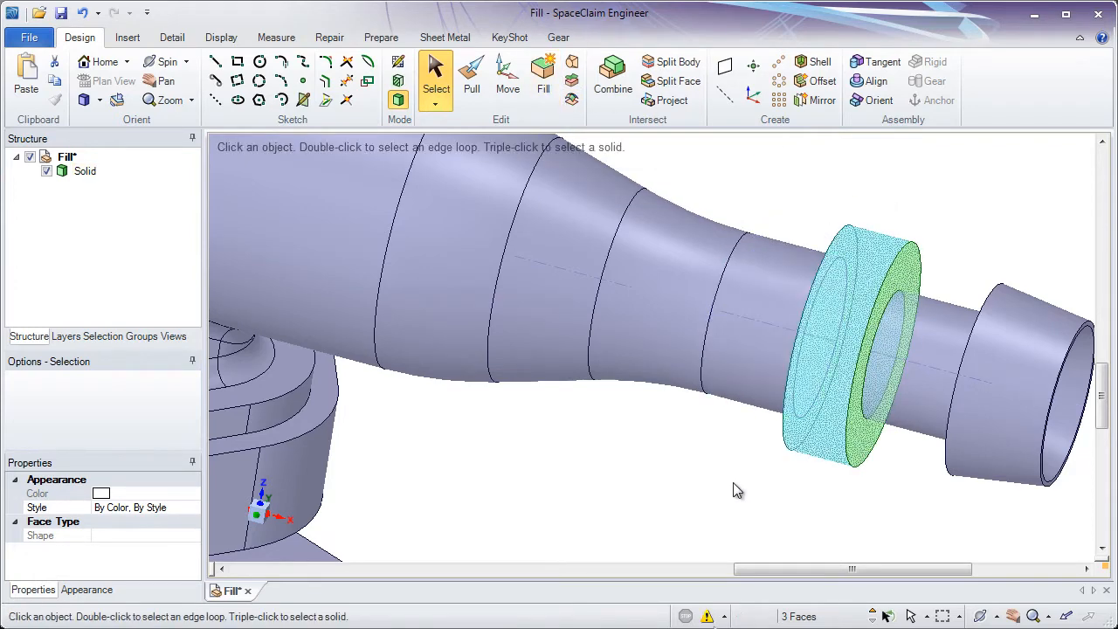
Step: Check the latest entry in the status log and undo the attempted collar fill
{"action": "left_click", "coordinate": [728, 616]}
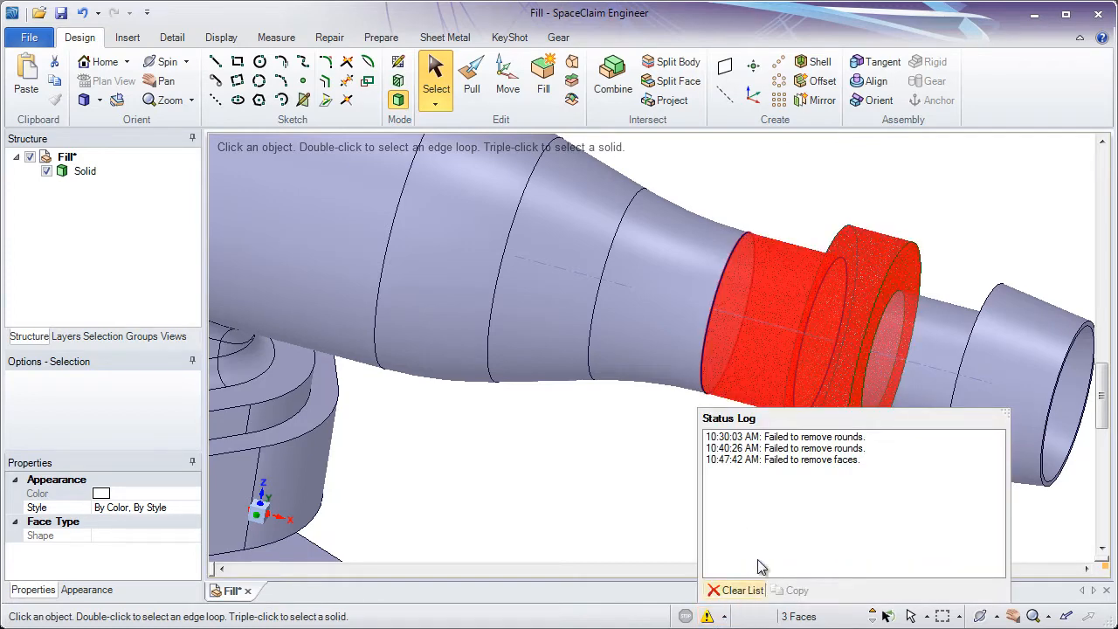
{"action": "left_click", "coordinate": [828, 460]}
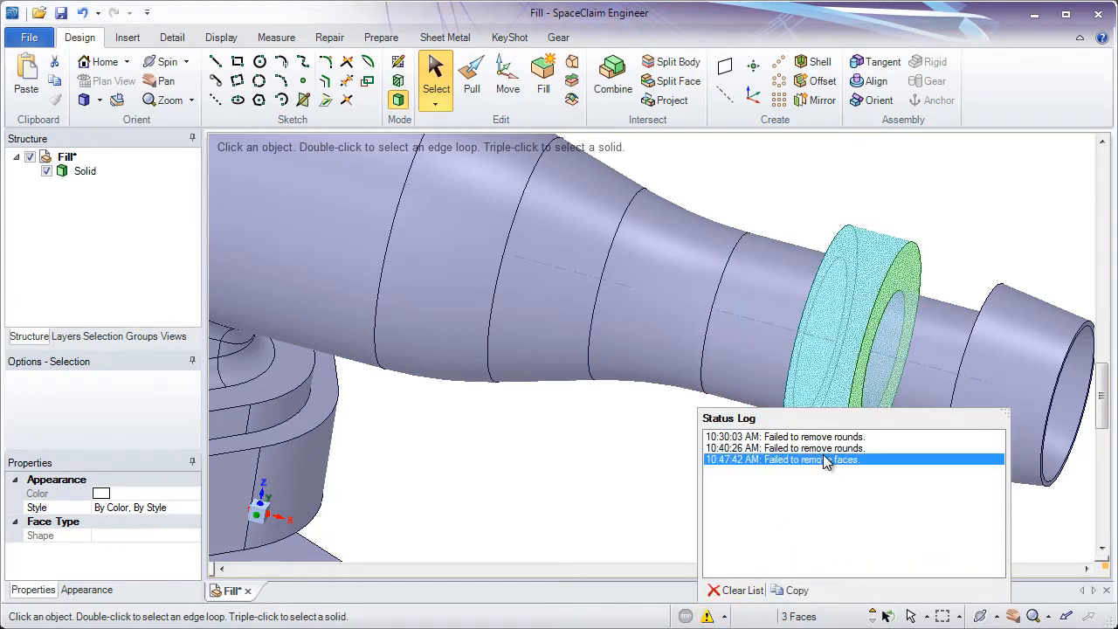
{"action": "left_click", "coordinate": [647, 457]}
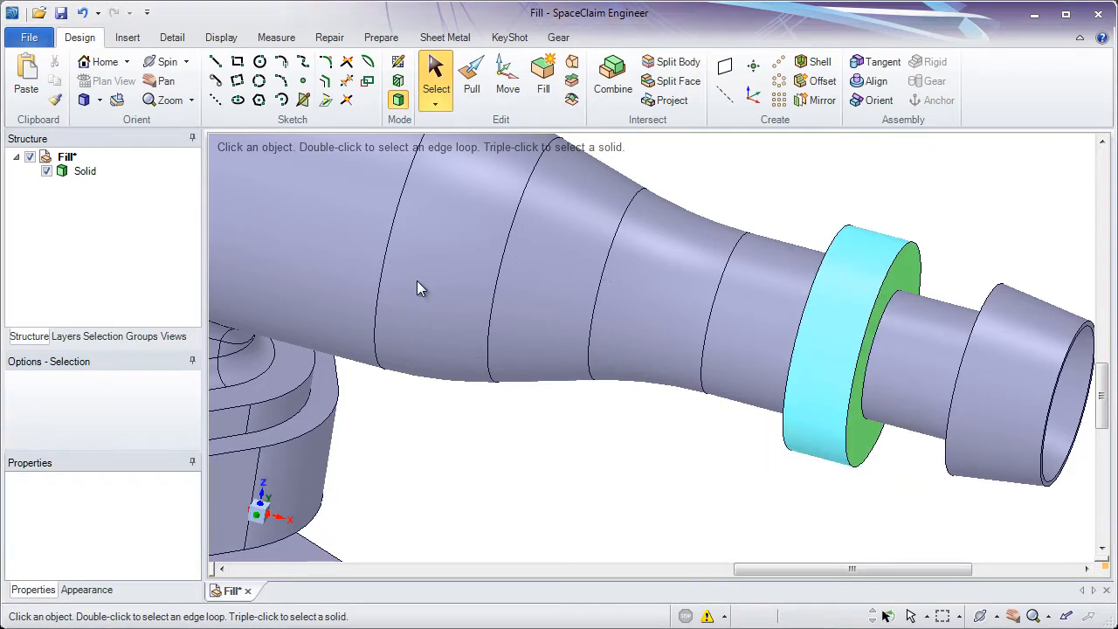
{"action": "left_click", "coordinate": [83, 13]}
{"action": "left_click", "coordinate": [83, 13]}
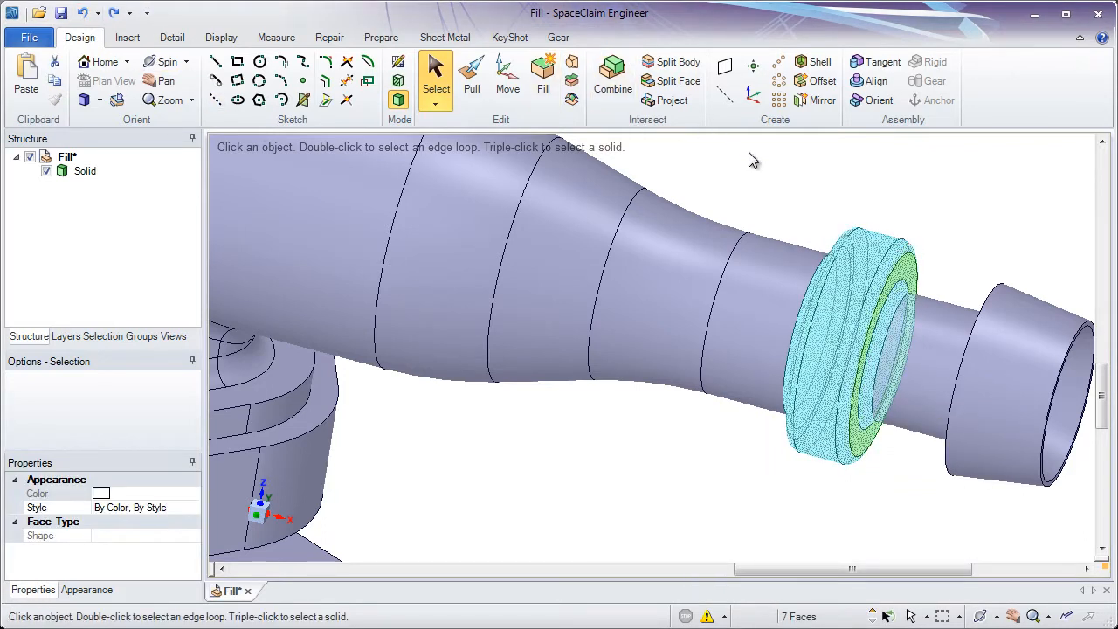
Step: Examine the collar on the side pipe and the pipe sections on both sides of it from several angles
{"action": "left_click", "coordinate": [789, 188]}
{"action": "scroll", "coordinate": [981, 342], "scroll_direction": "up", "scroll_amount": 3}
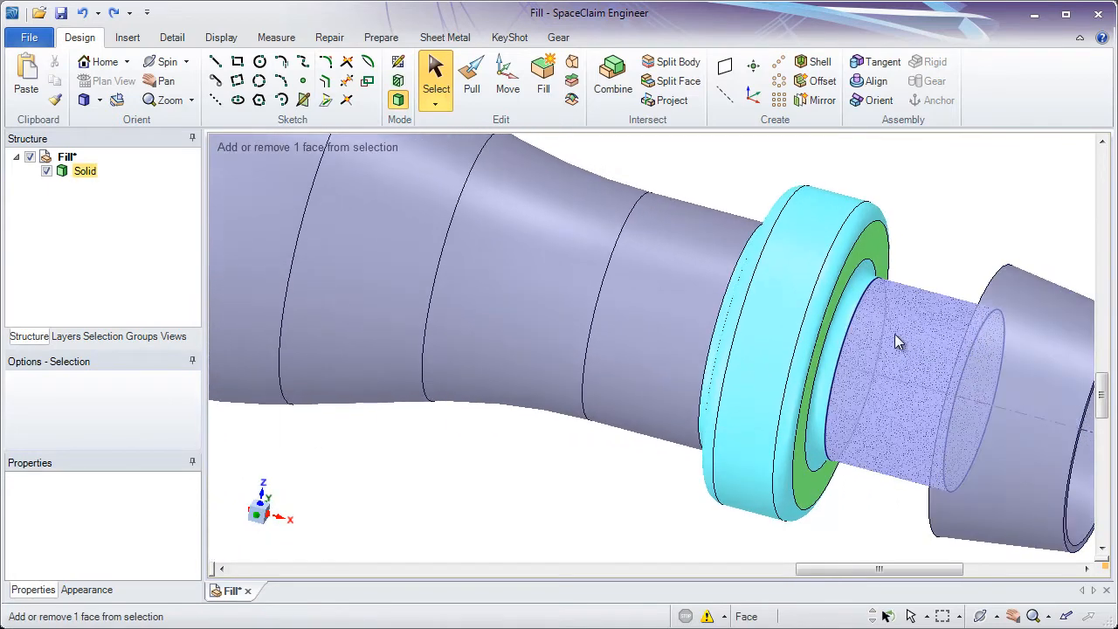
{"action": "left_click", "coordinate": [811, 242]}
{"action": "left_click", "coordinate": [864, 192]}
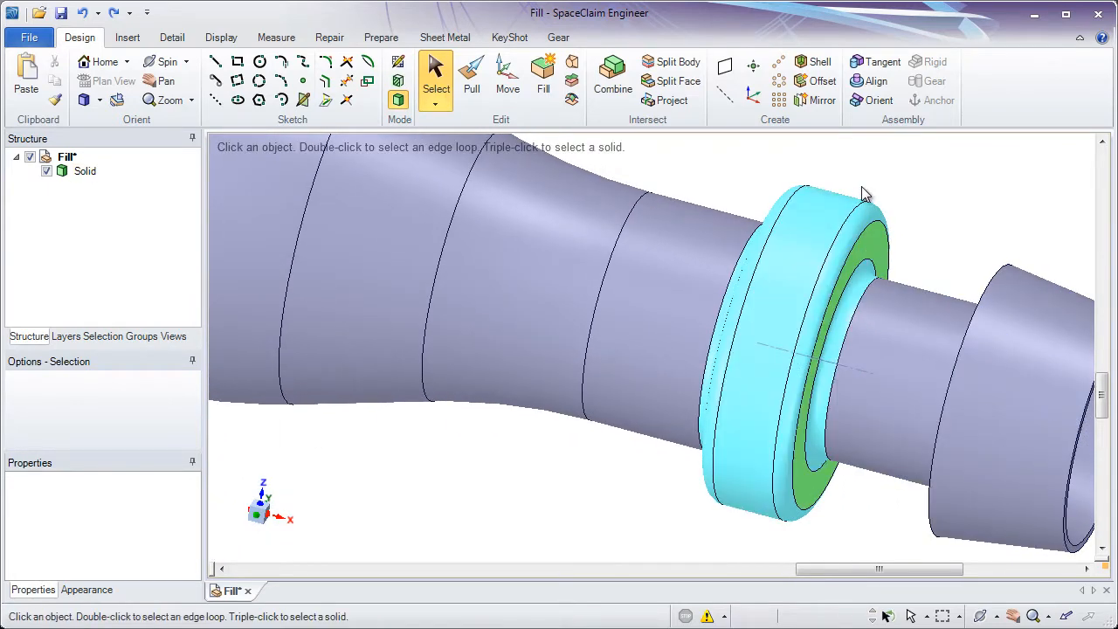
{"action": "left_click", "coordinate": [861, 277]}
{"action": "left_click", "coordinate": [812, 210]}
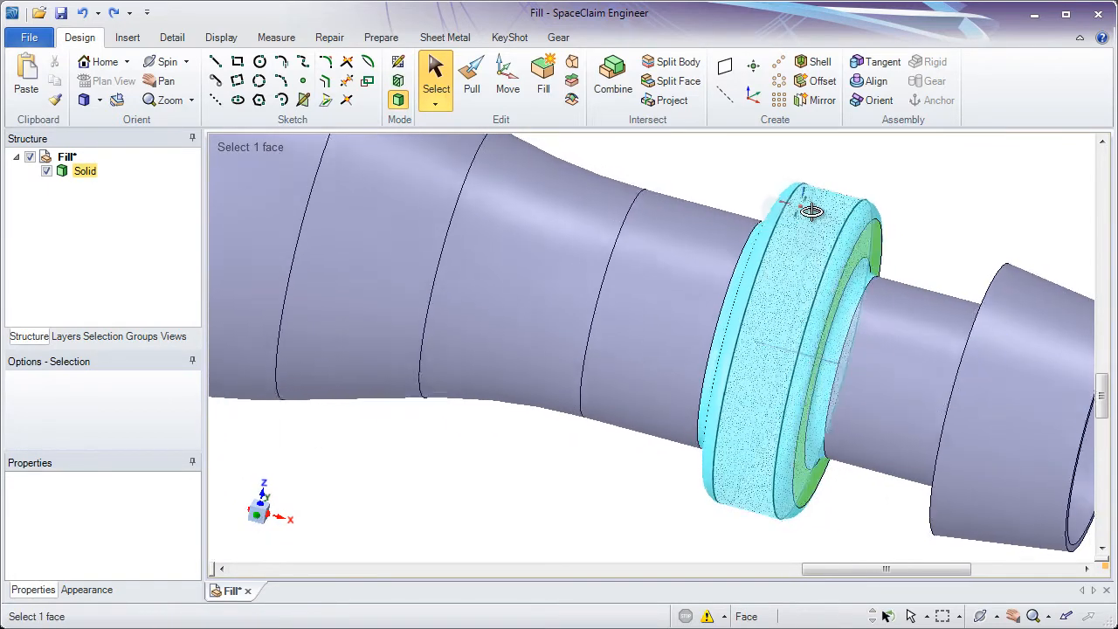
{"action": "mouse_move", "coordinate": [812, 211]}
{"action": "middle_mouse_down"}
{"action": "mouse_move", "coordinate": [869, 211]}
{"action": "mouse_move", "coordinate": [791, 194]}
{"action": "middle_mouse_up"}
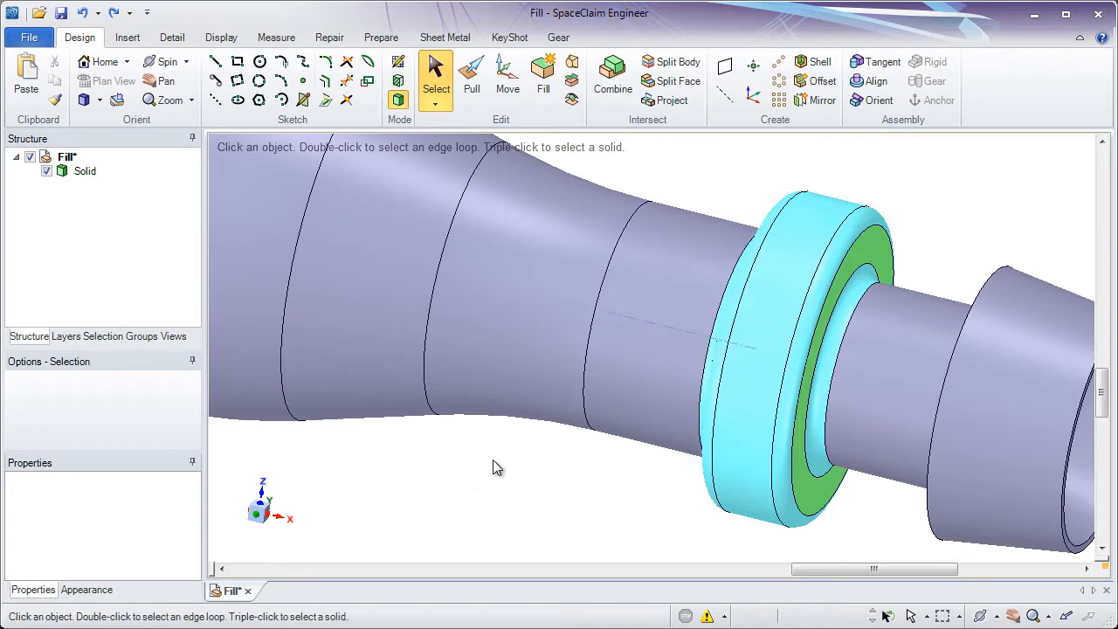
{"action": "middle_click_drag", "start_coordinate": [494, 459], "coordinate": [645, 315]}
{"action": "left_click", "coordinate": [645, 323]}
{"action": "left_click", "coordinate": [739, 203]}
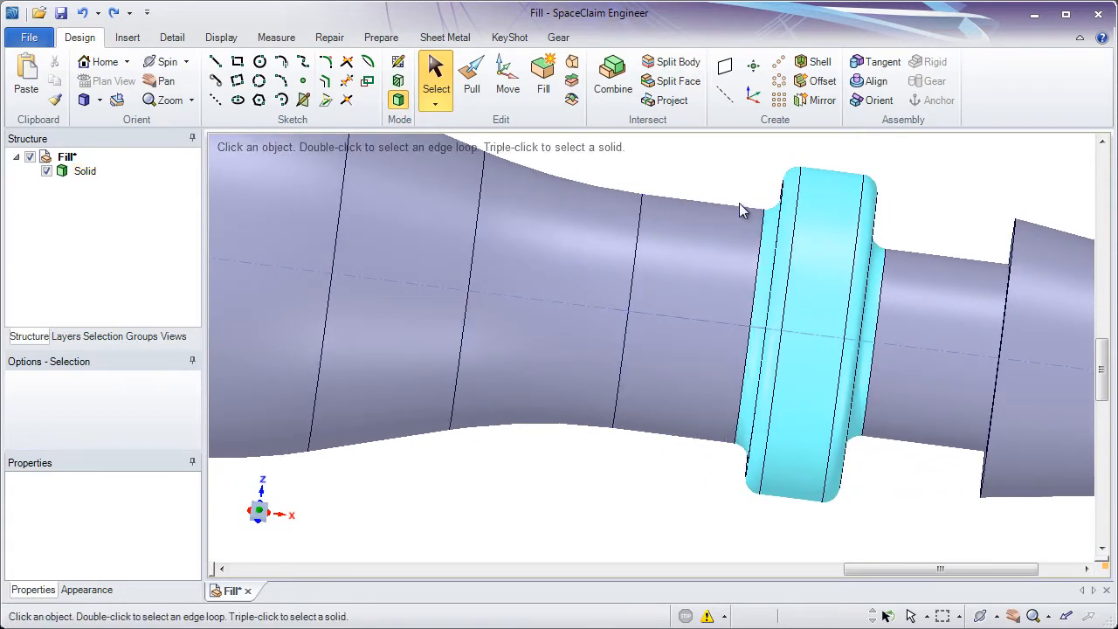
{"action": "left_click", "coordinate": [786, 216]}
{"action": "middle_click_drag", "start_coordinate": [724, 184], "coordinate": [688, 174]}
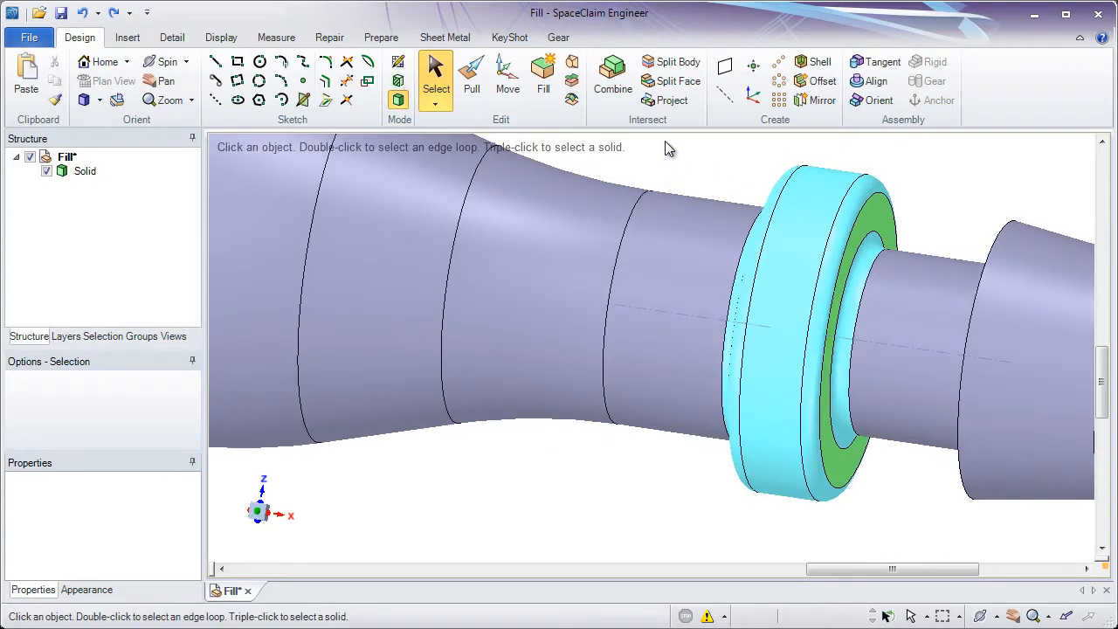
Step: Box-select the collar's faces, exclude the green annular end face, and fill the remaining six to remove the collar
{"action": "left_click_drag", "start_coordinate": [773, 229], "coordinate": [940, 561]}
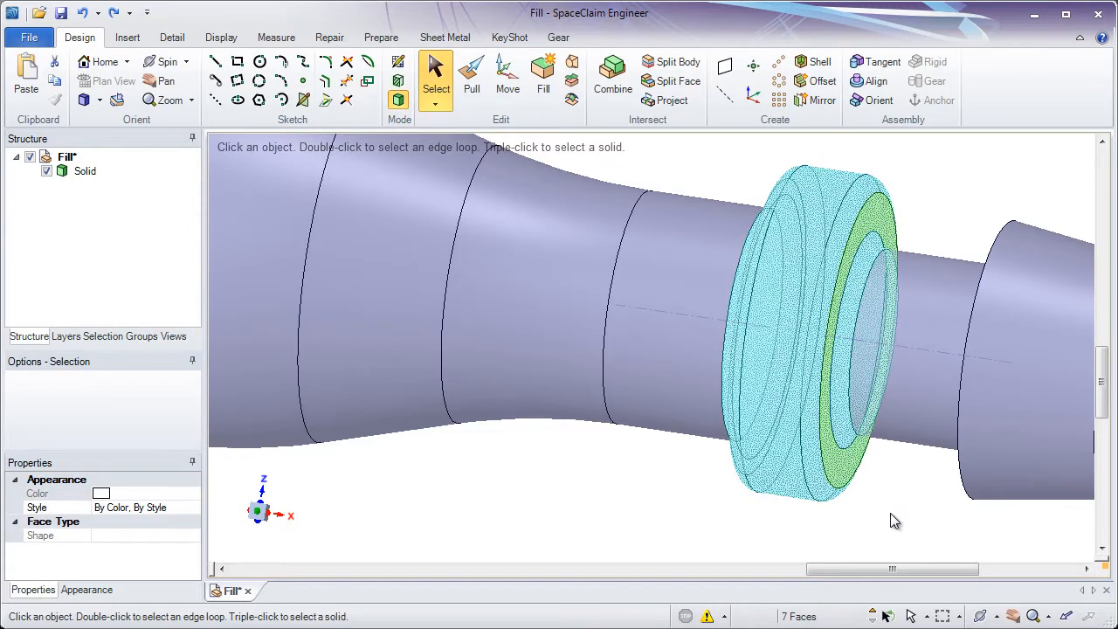
{"action": "left_click", "coordinate": [844, 473], "text": "ctrl"}
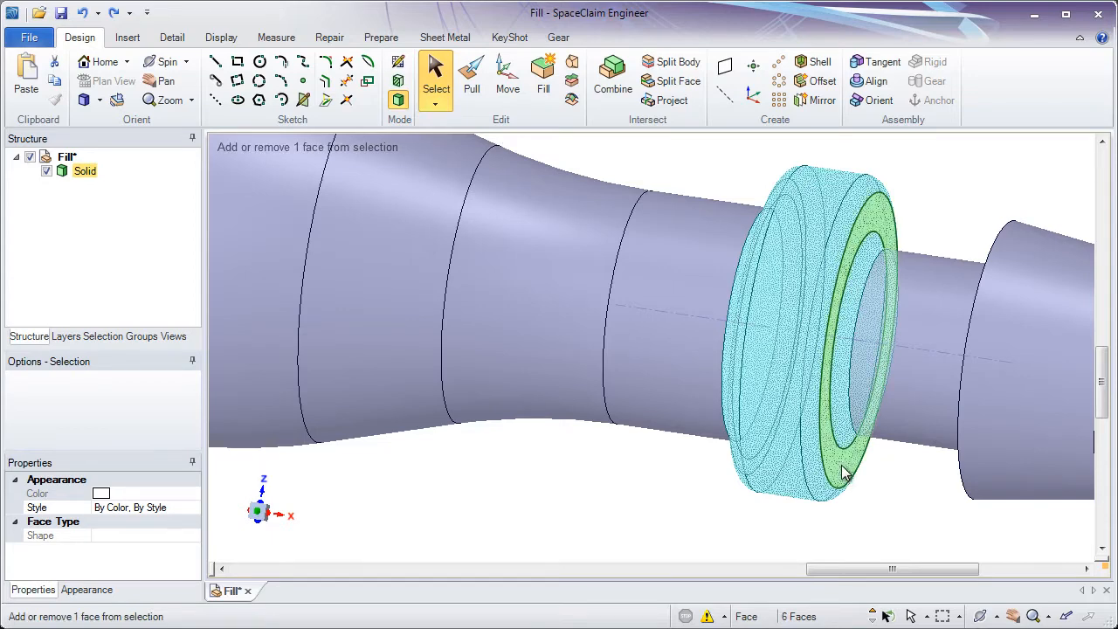
{"action": "middle_click_drag", "start_coordinate": [901, 521], "coordinate": [936, 496]}
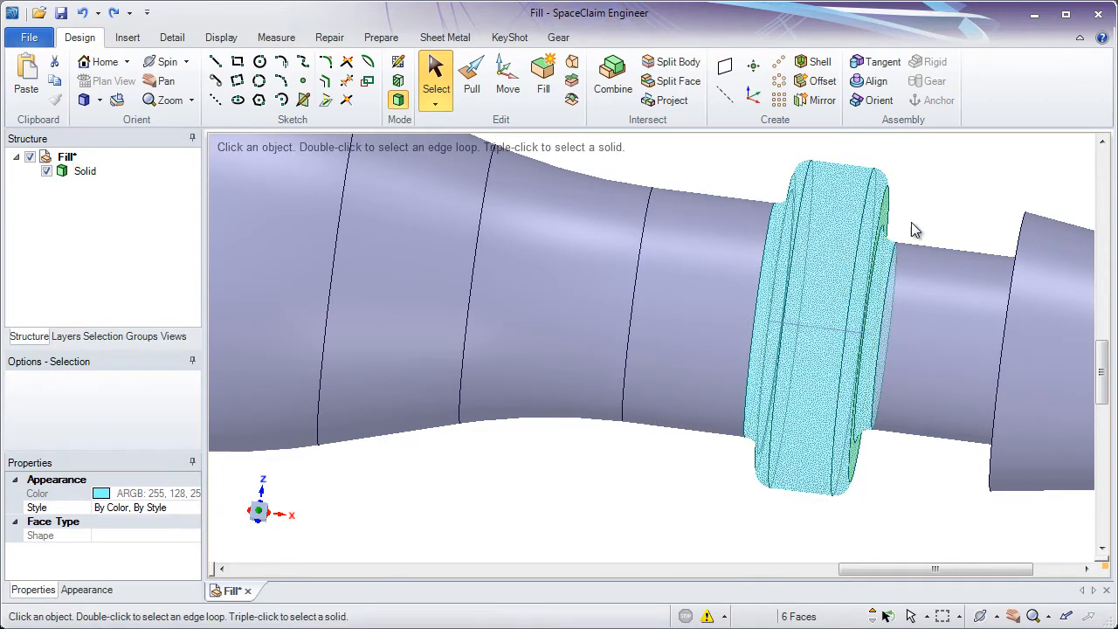
{"action": "left_click", "coordinate": [544, 88]}
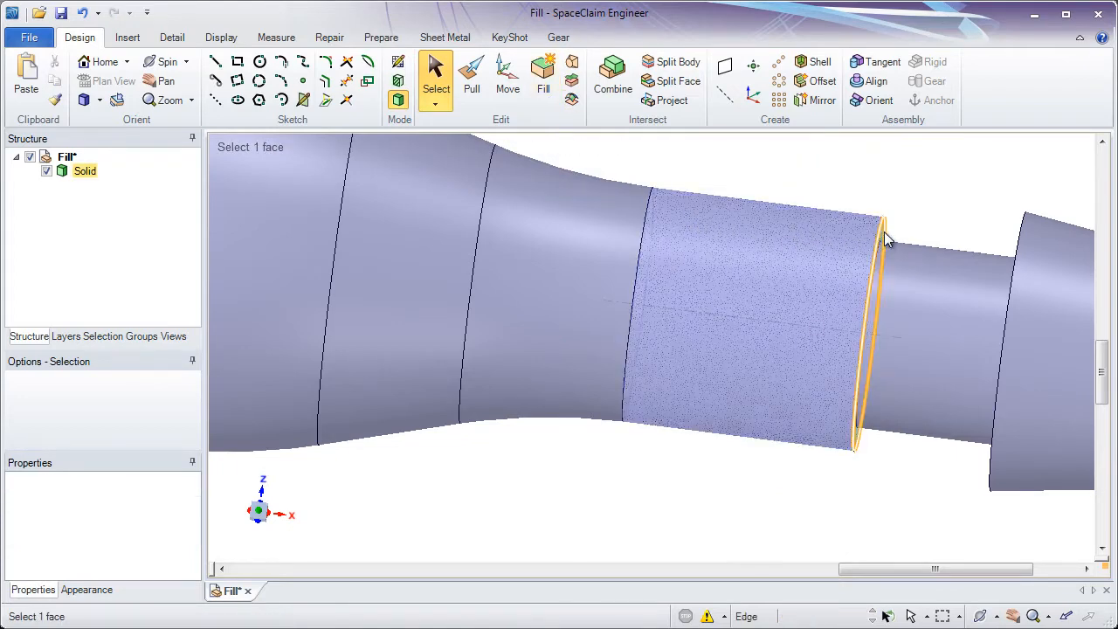
{"action": "middle_click_drag", "start_coordinate": [884, 234], "coordinate": [909, 262]}
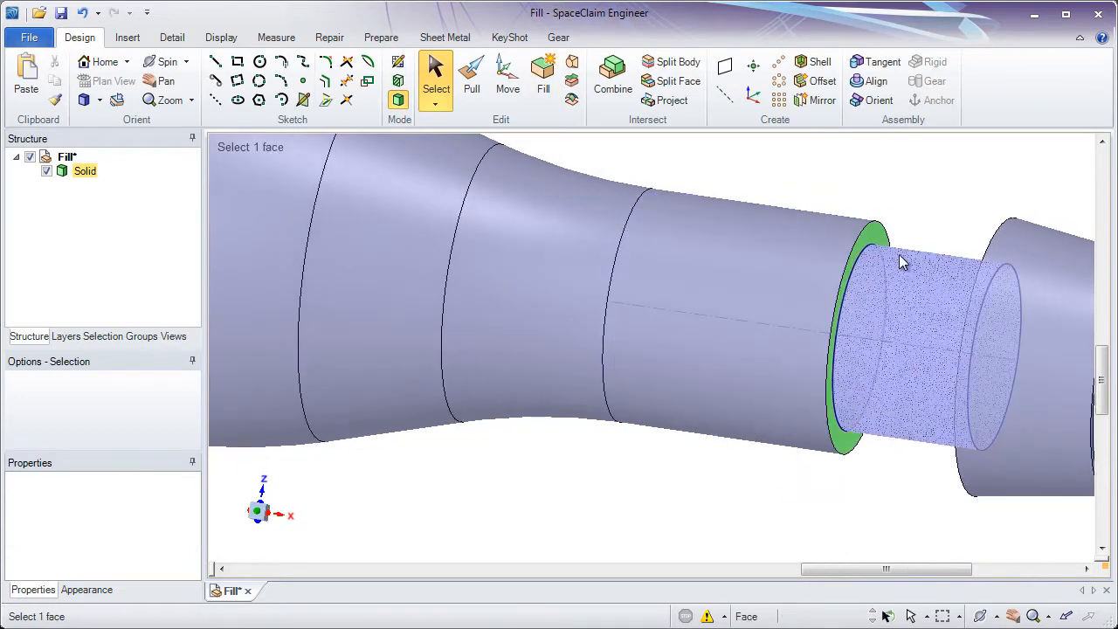
{"action": "left_click", "coordinate": [853, 209]}
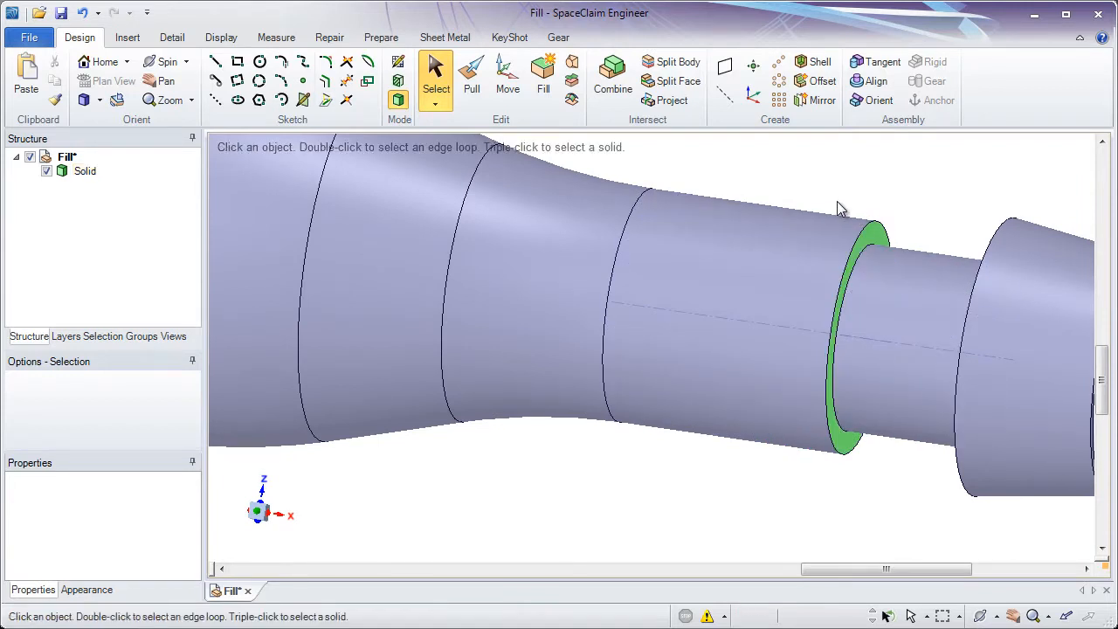
{"action": "left_click", "coordinate": [695, 382]}
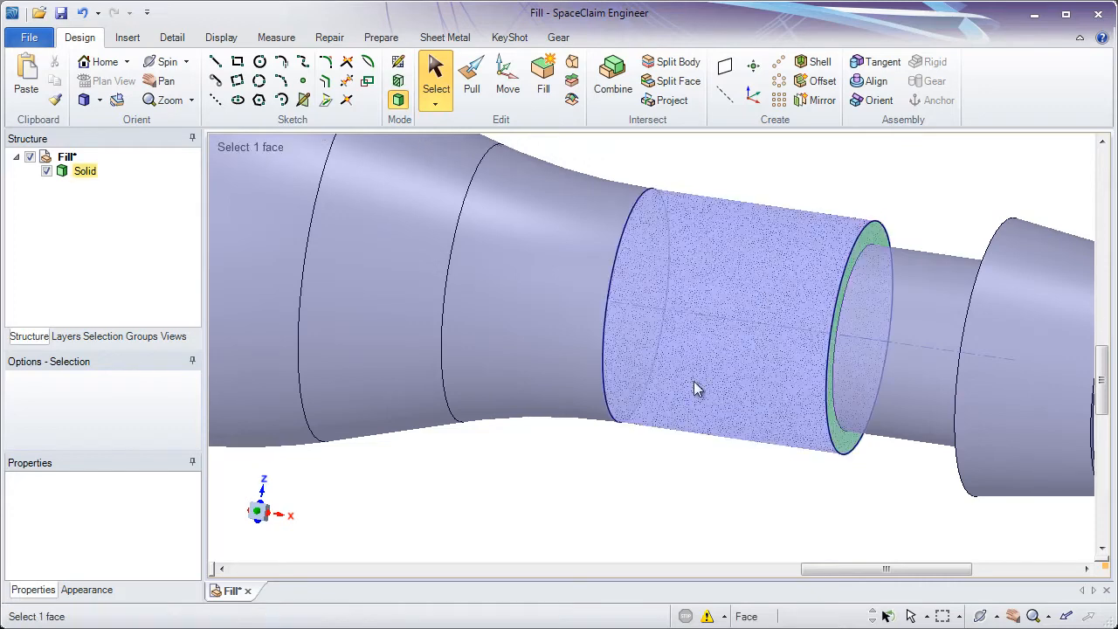
Step: Fill only the olive round face running along the pink face of the rib inside the housing
{"action": "middle_click_drag", "start_coordinate": [549, 496], "coordinate": [464, 331], "text": "ctrl"}
{"action": "middle_click_drag", "start_coordinate": [465, 331], "coordinate": [899, 343], "text": "shift"}
{"action": "middle_click_drag", "start_coordinate": [756, 320], "coordinate": [754, 359]}
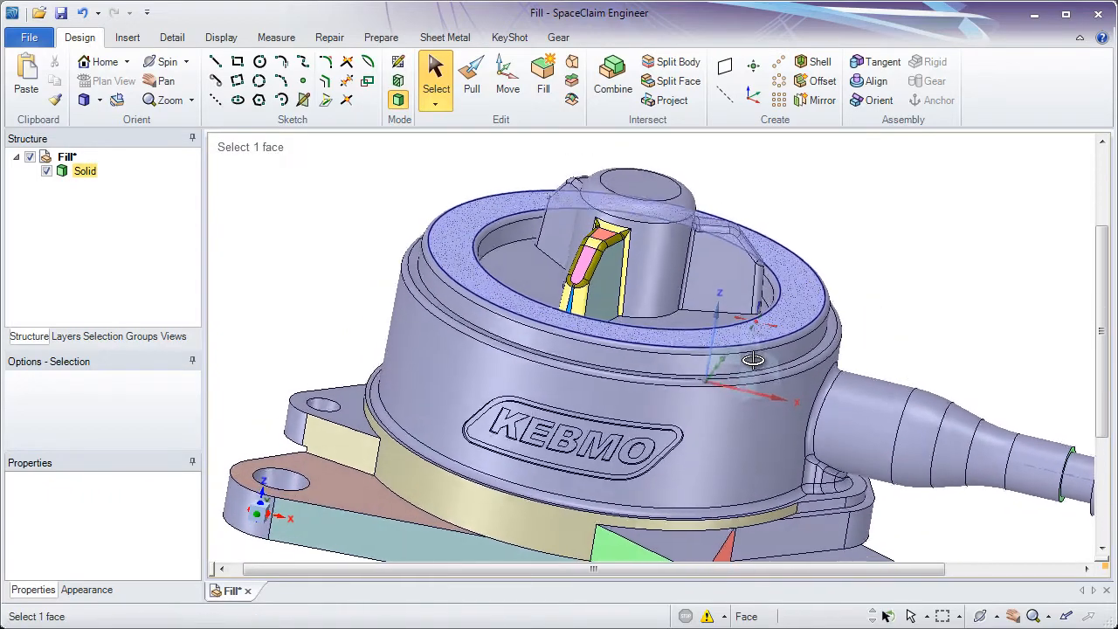
{"action": "middle_click_drag", "start_coordinate": [602, 209], "coordinate": [574, 354], "text": "ctrl"}
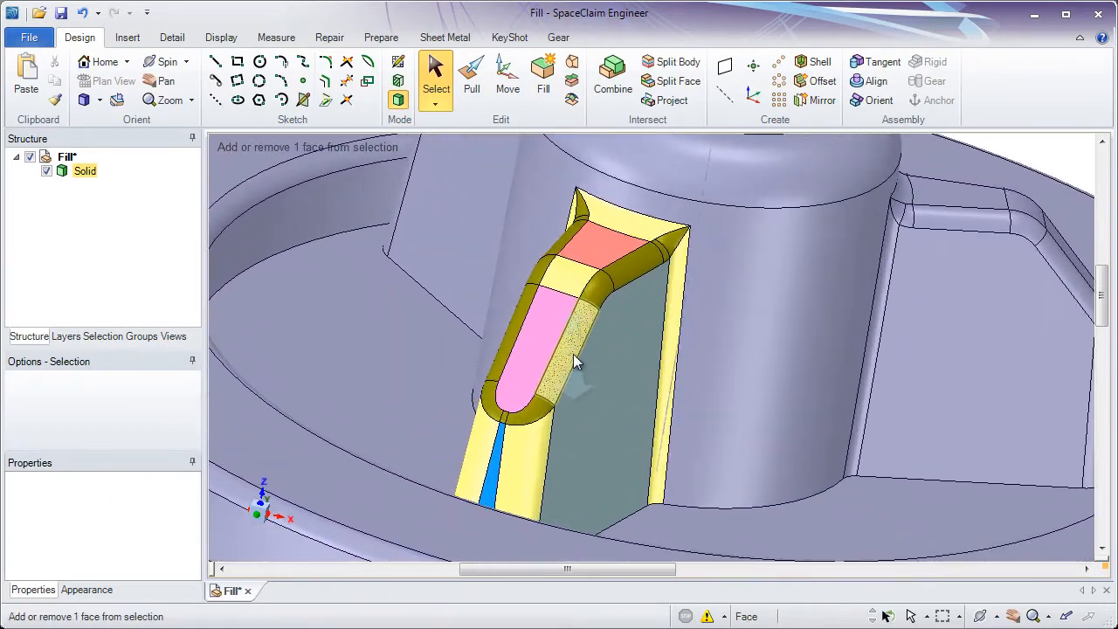
{"action": "middle_click_drag", "start_coordinate": [626, 272], "coordinate": [592, 313]}
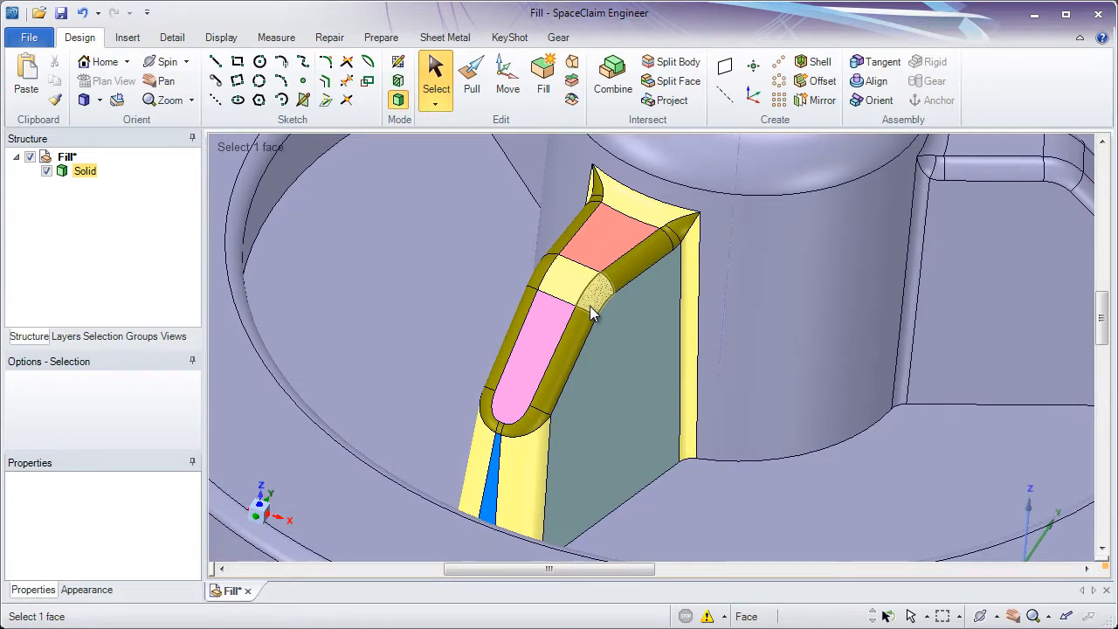
{"action": "middle_click_drag", "start_coordinate": [647, 242], "coordinate": [642, 281]}
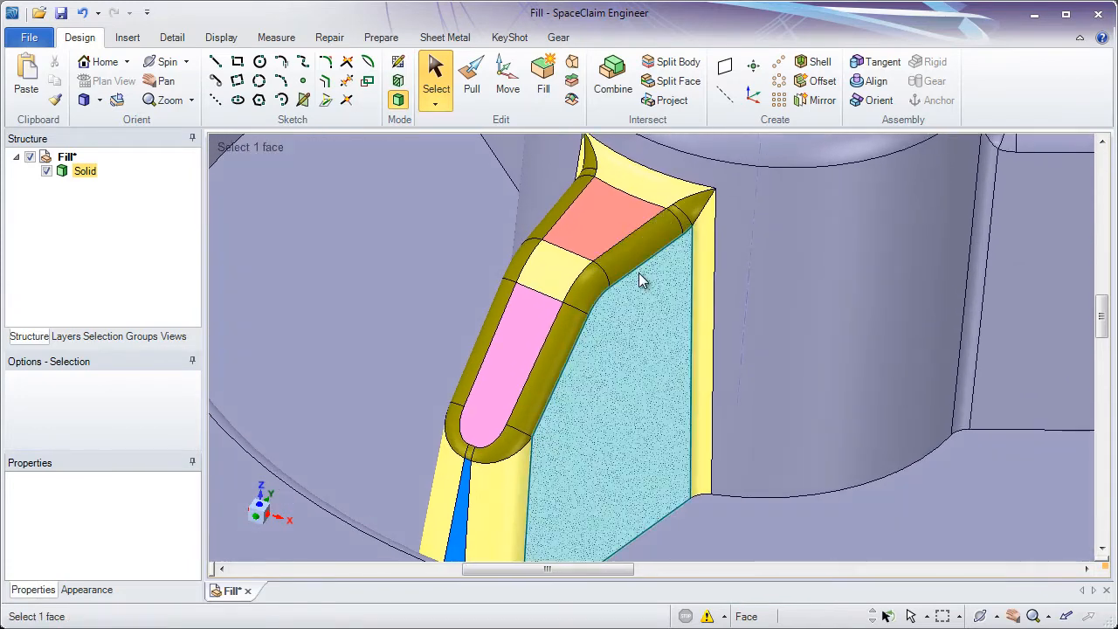
{"action": "left_click", "coordinate": [569, 345]}
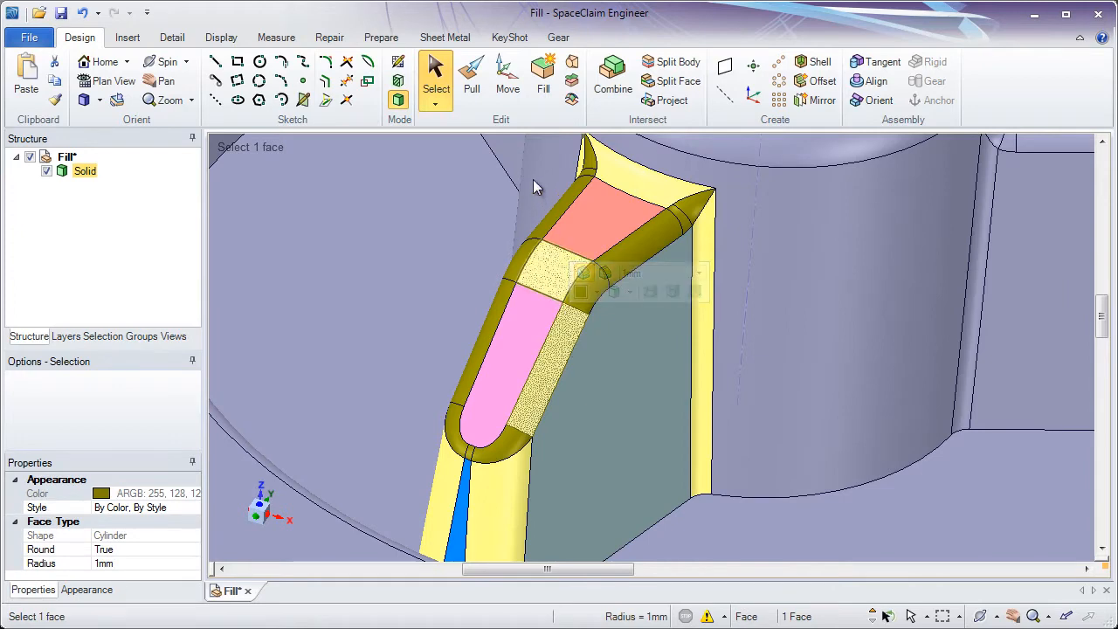
{"action": "left_click", "coordinate": [543, 93]}
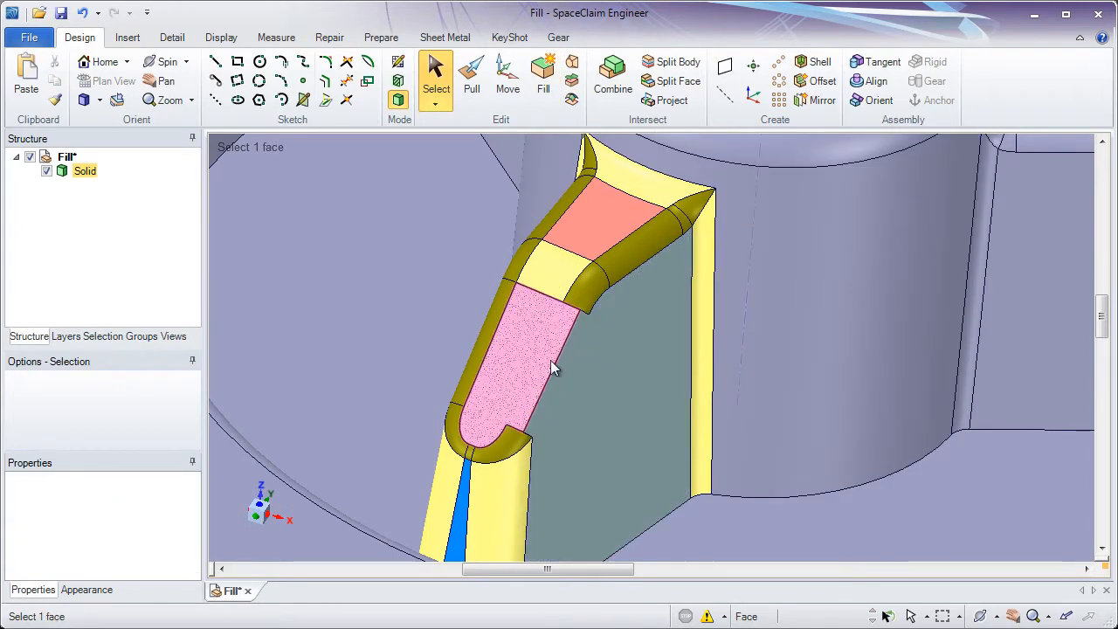
Step: Inspect the ends of the filled round on the rib and undo that fill
{"action": "mouse_move", "coordinate": [565, 343]}
{"action": "middle_mouse_down"}
{"action": "mouse_move", "coordinate": [544, 375]}
{"action": "mouse_move", "coordinate": [568, 332]}
{"action": "mouse_move", "coordinate": [537, 315]}
{"action": "mouse_move", "coordinate": [574, 320]}
{"action": "mouse_move", "coordinate": [598, 244]}
{"action": "mouse_move", "coordinate": [568, 317]}
{"action": "middle_mouse_up"}
{"action": "left_click", "coordinate": [575, 314]}
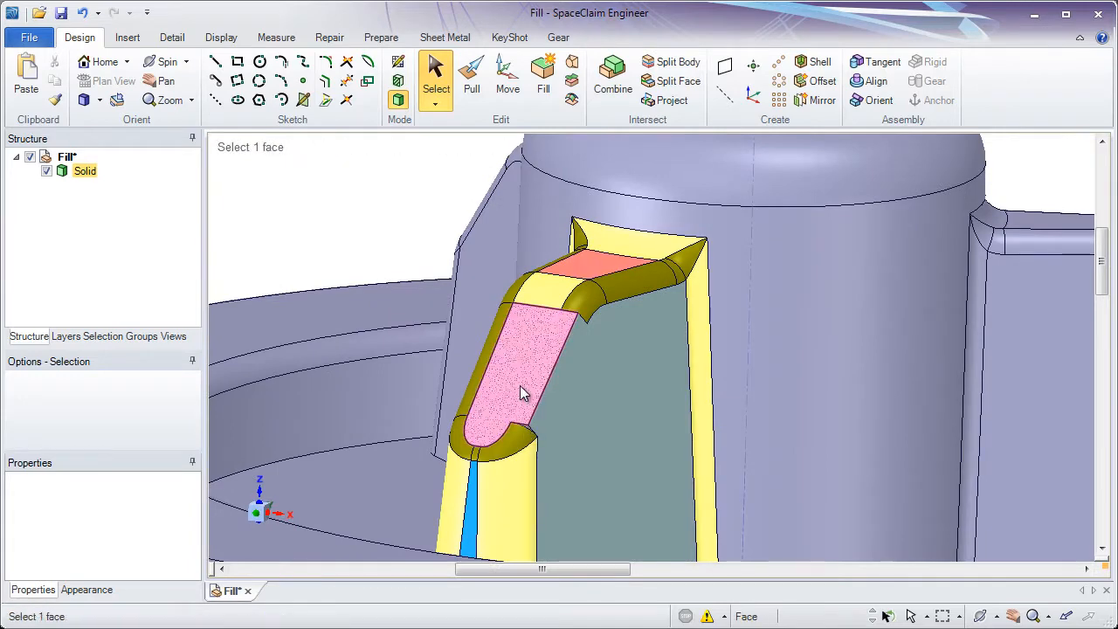
{"action": "left_click", "coordinate": [83, 13]}
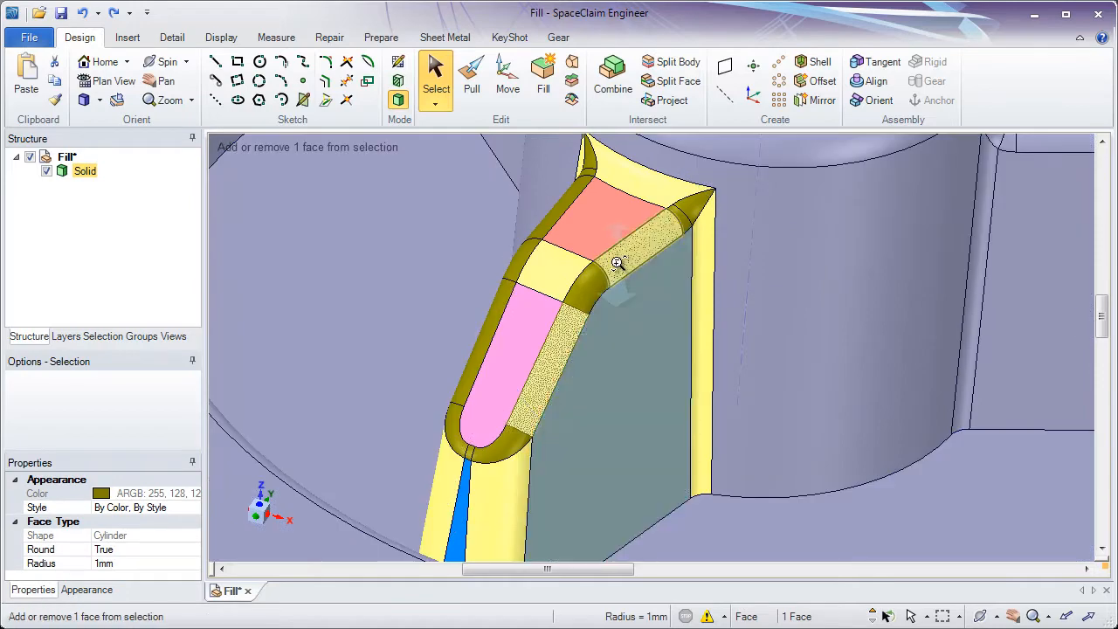
Step: Try to fill only the pointed olive round face at the rib's upper end and open the status log
{"action": "key", "text": "ctrl+z"}
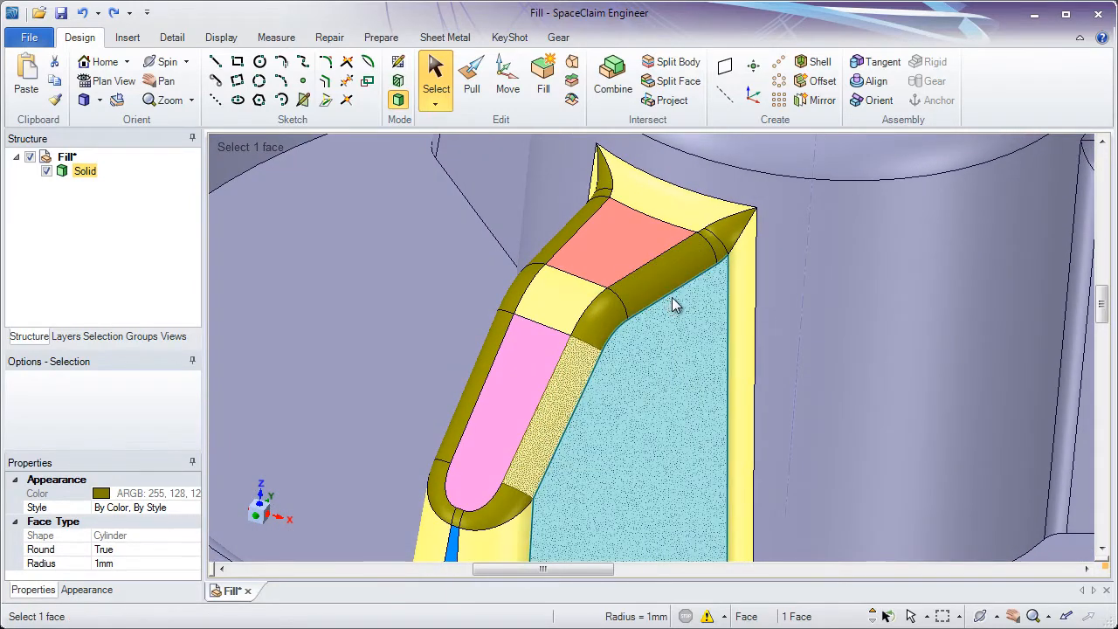
{"action": "left_click", "coordinate": [732, 238]}
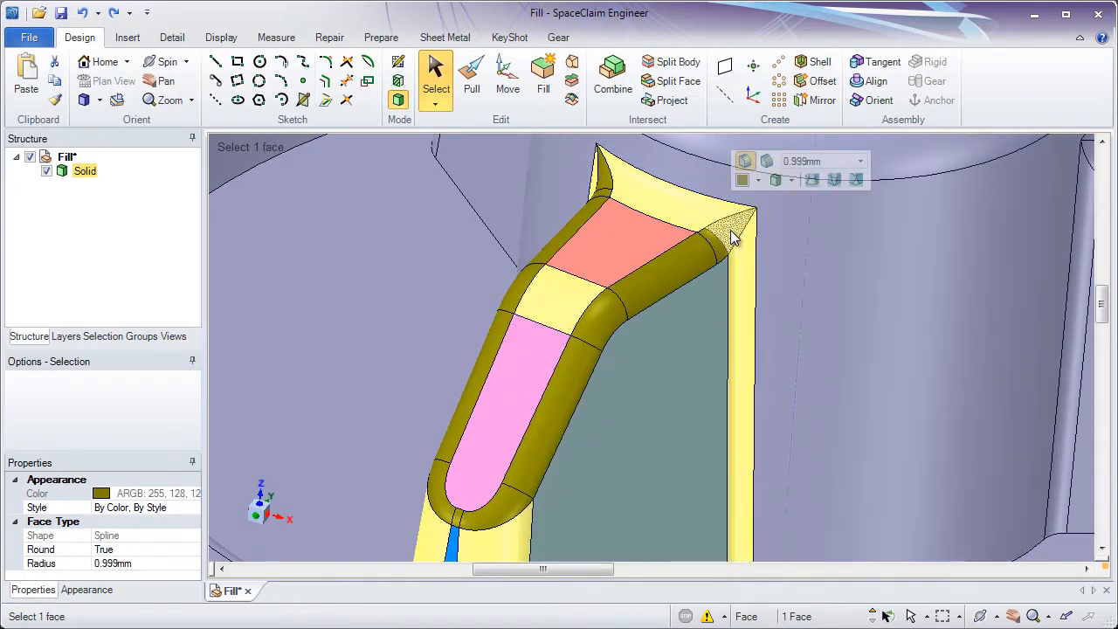
{"action": "left_click", "coordinate": [544, 88]}
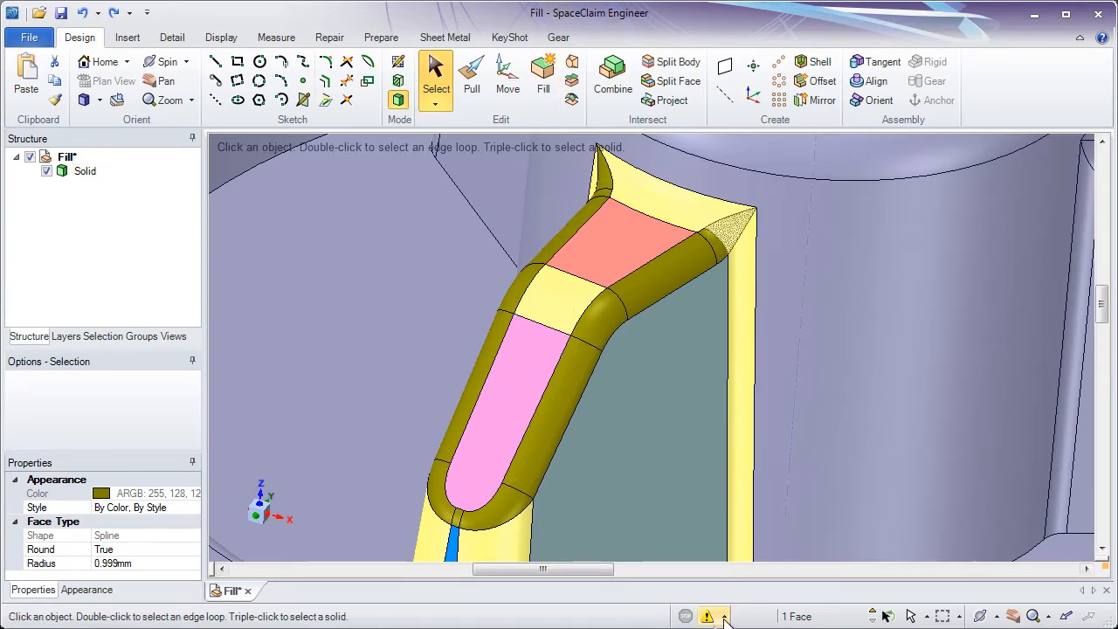
{"action": "left_click", "coordinate": [724, 617]}
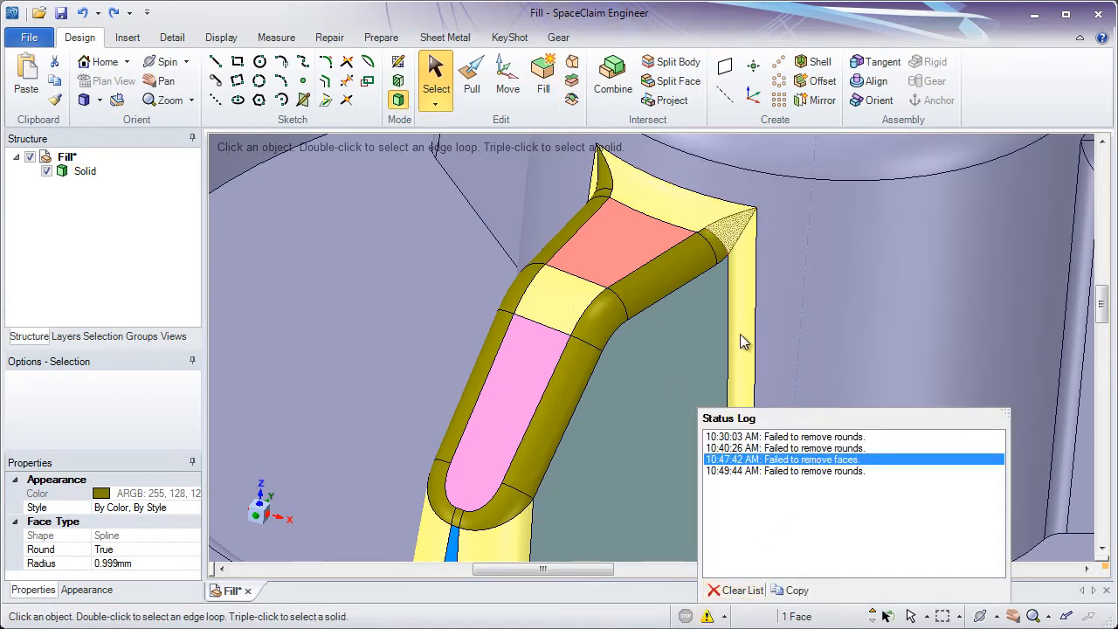
Step: Select the complete chain of olive rounds around the rib's upper faces and remove it with Fill
{"action": "left_click", "coordinate": [676, 274]}
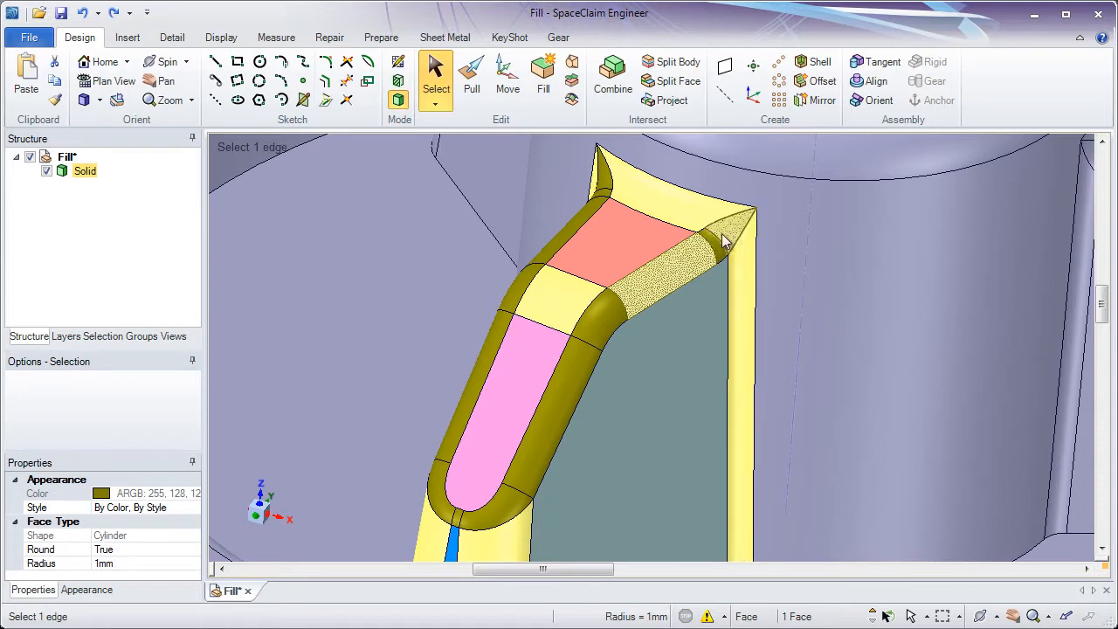
{"action": "double_click", "coordinate": [669, 276]}
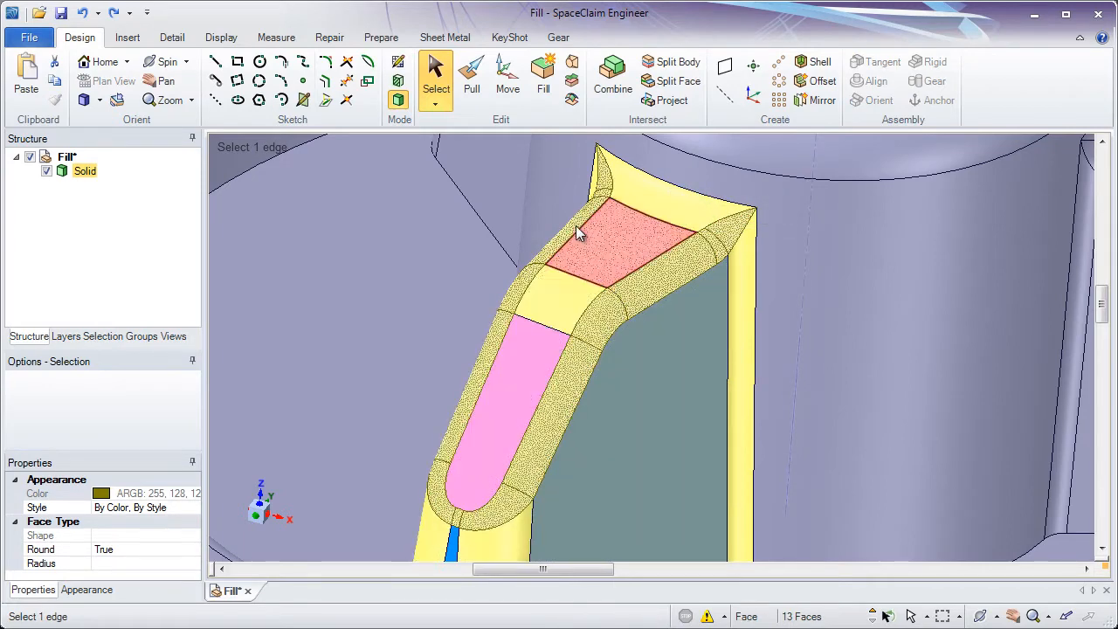
{"action": "left_click", "coordinate": [544, 94]}
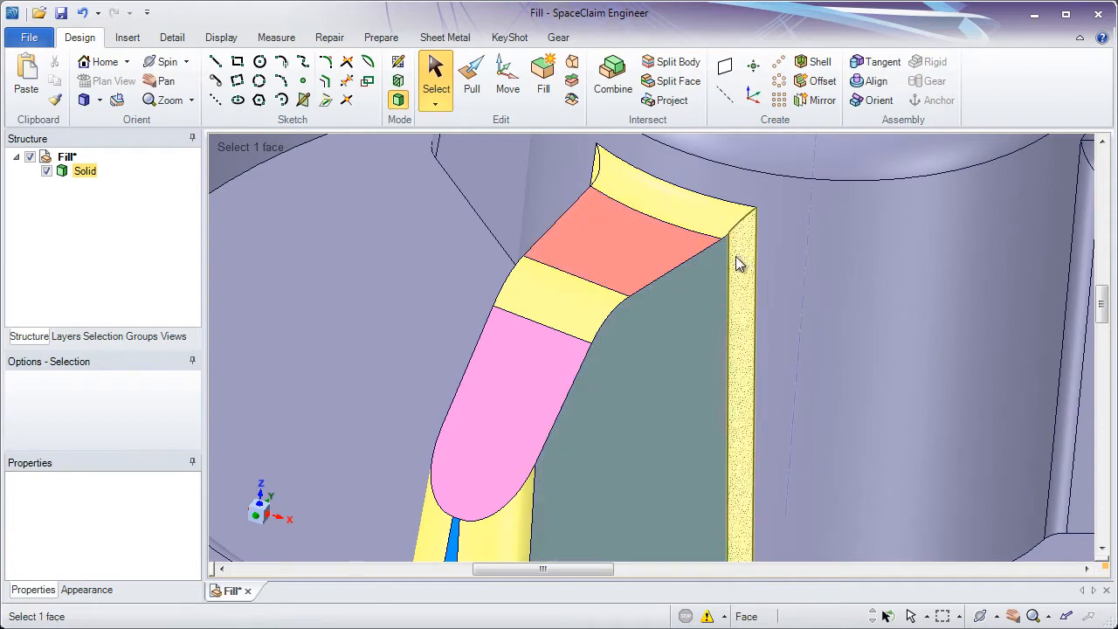
Step: Fill the three yellow rounds joining the rib's two sides and upper end to the central boss
{"action": "left_click", "coordinate": [738, 264]}
{"action": "left_click", "coordinate": [632, 200], "text": "ctrl"}
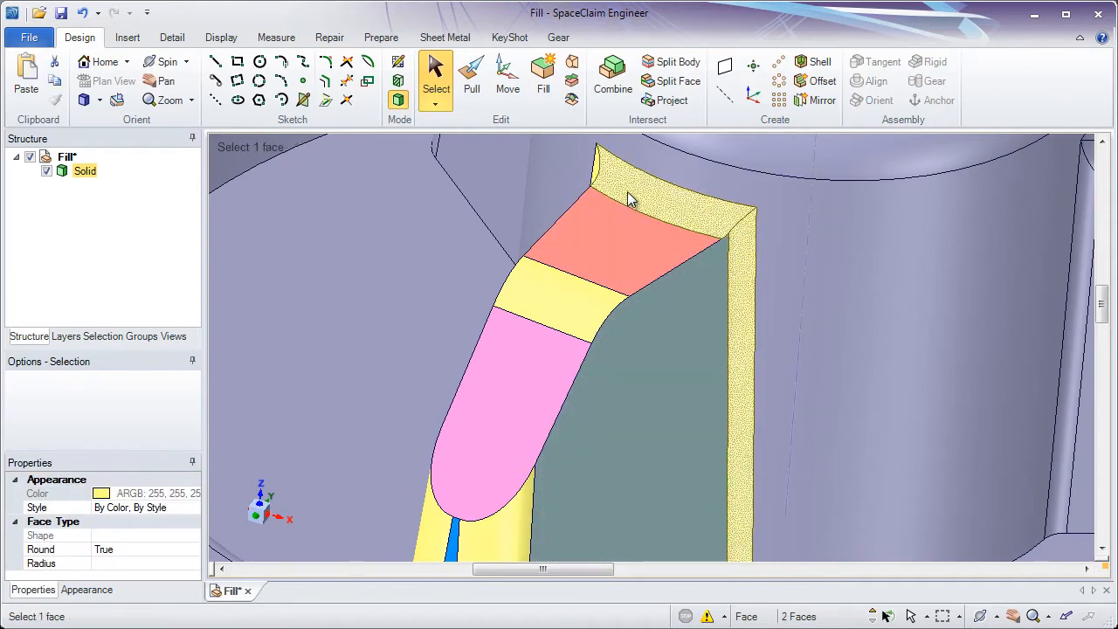
{"action": "middle_click_drag", "start_coordinate": [628, 193], "coordinate": [696, 217]}
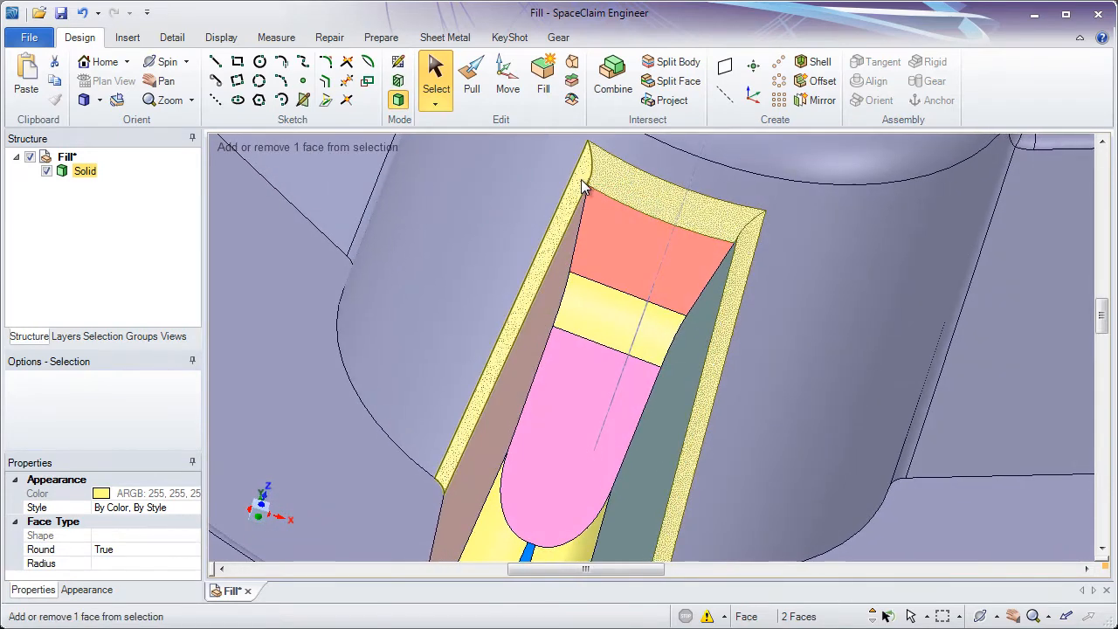
{"action": "left_click", "coordinate": [582, 179], "text": "ctrl"}
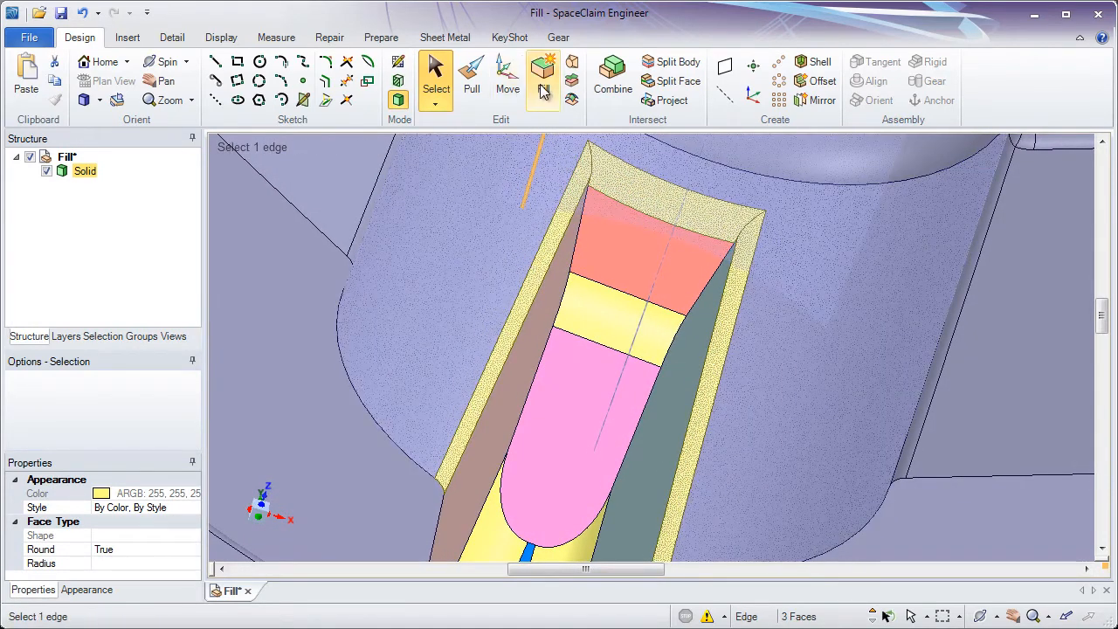
{"action": "left_click", "coordinate": [543, 91]}
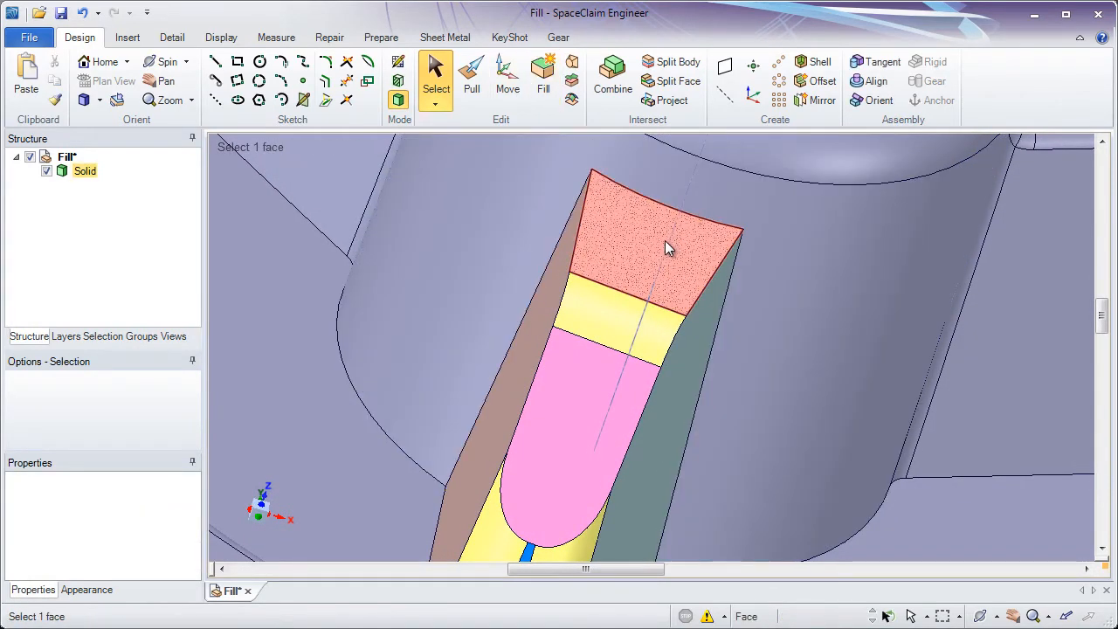
Step: Round the edge chain around the rib's salmon, yellow and pink faces with a 1 mm radius using Pull
{"action": "middle_click_drag", "start_coordinate": [664, 241], "coordinate": [592, 215]}
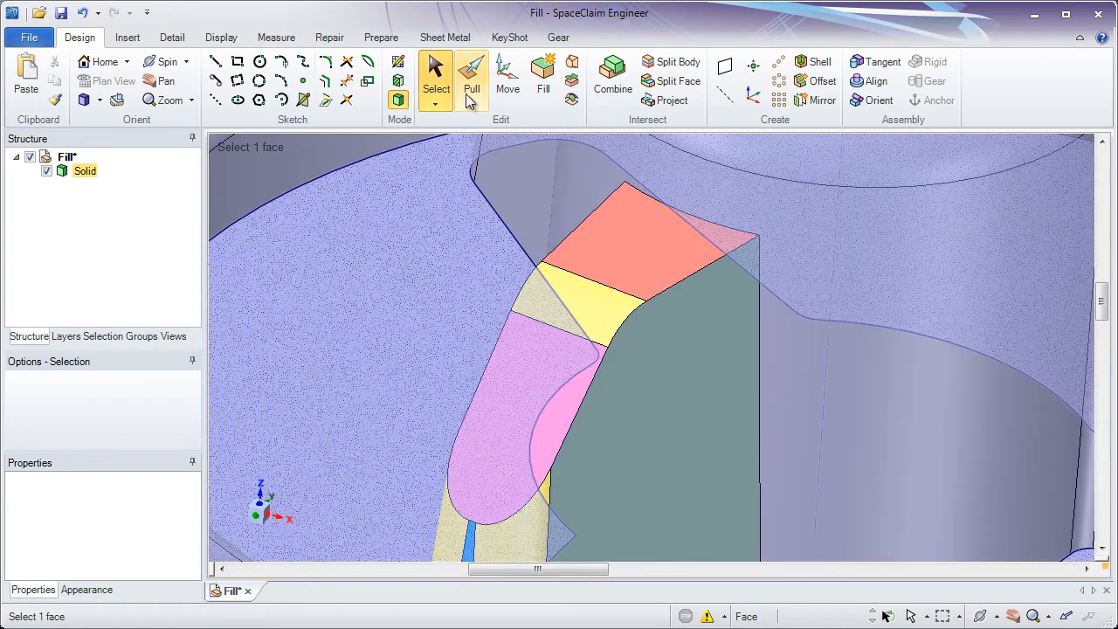
{"action": "left_click", "coordinate": [470, 91]}
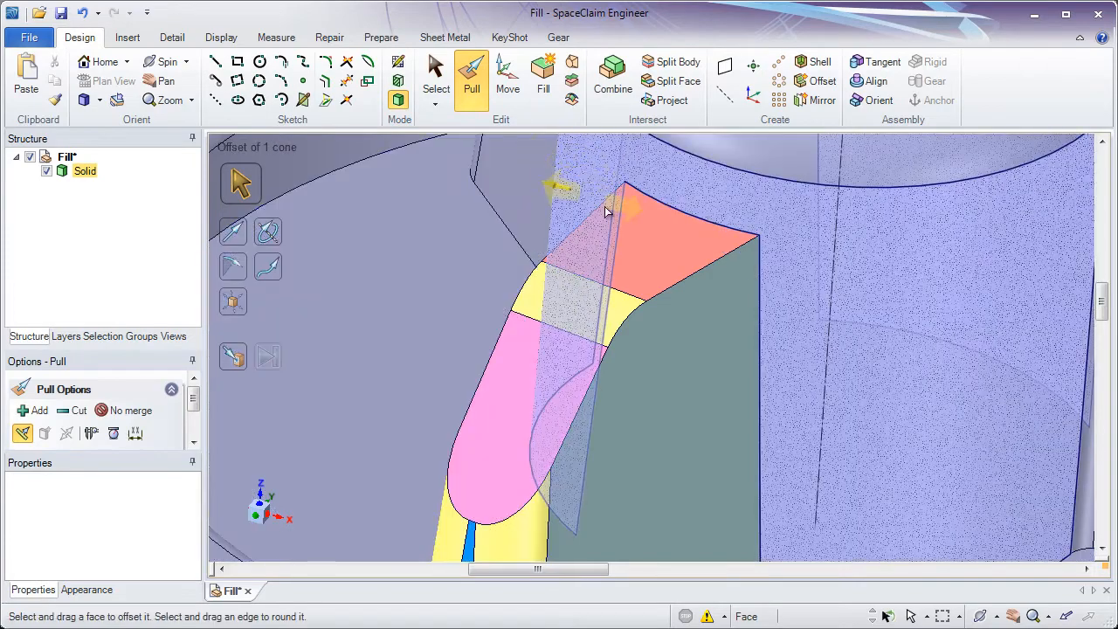
{"action": "double_click", "coordinate": [695, 276]}
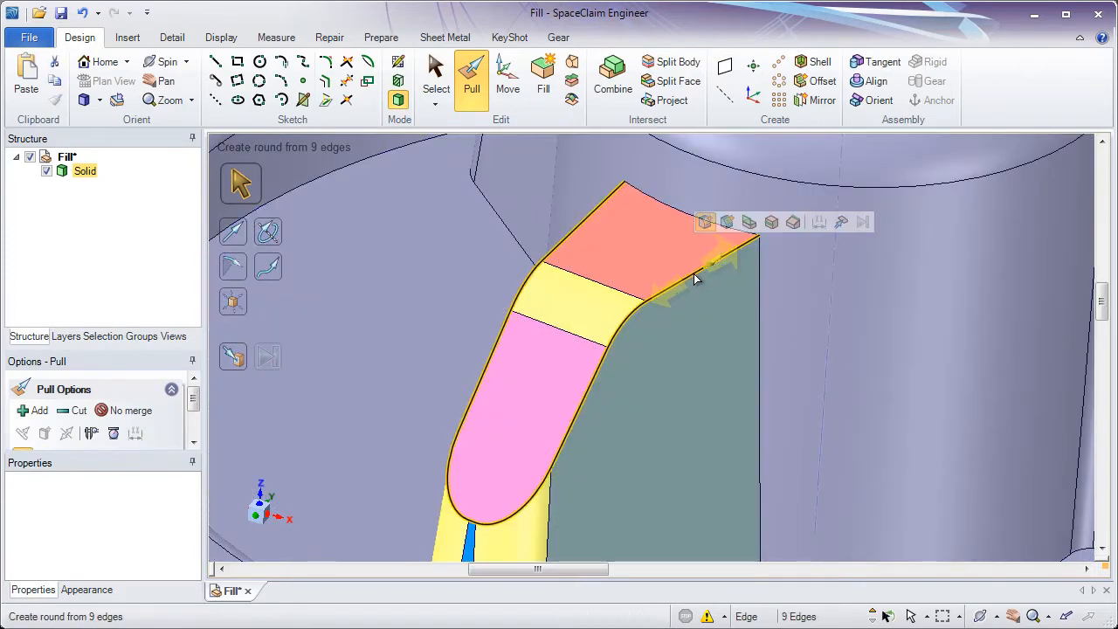
{"action": "type", "text": "1"}
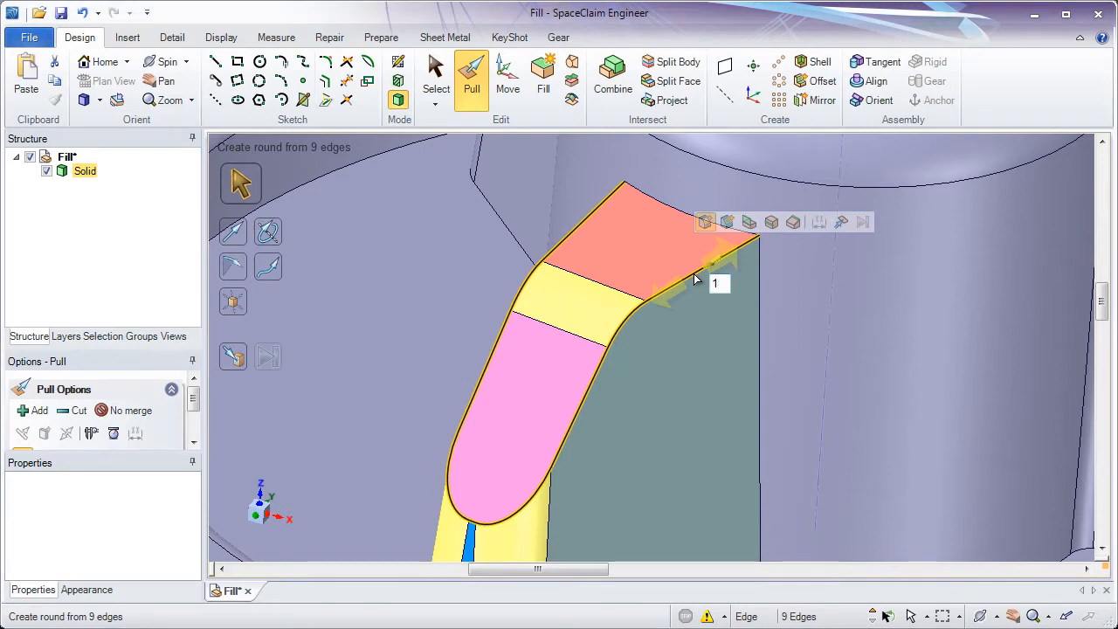
{"action": "key", "text": "Return"}
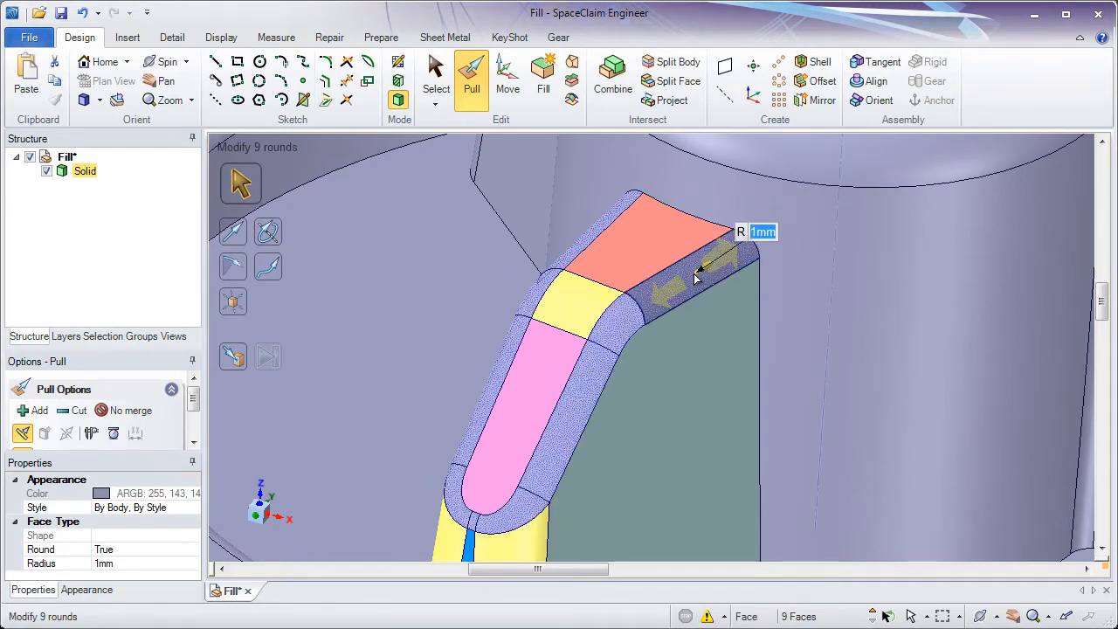
Step: Round the edge chain where the rib meets the central boss with a 1 mm radius
{"action": "double_click", "coordinate": [689, 220]}
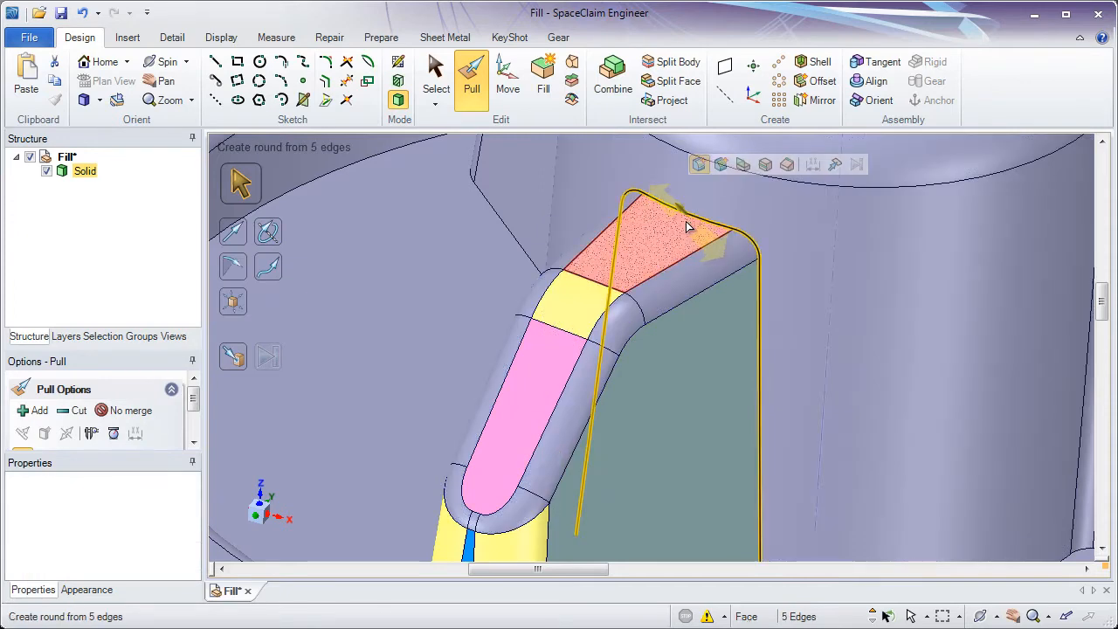
{"action": "type", "text": "1"}
{"action": "key", "text": "Return"}
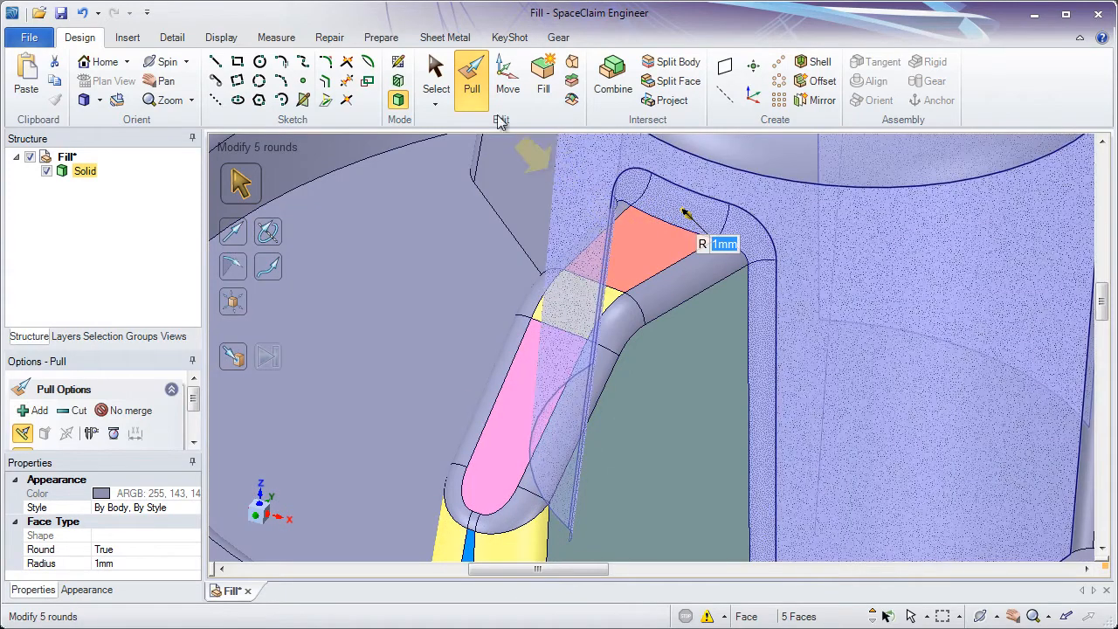
{"action": "left_click", "coordinate": [436, 77]}
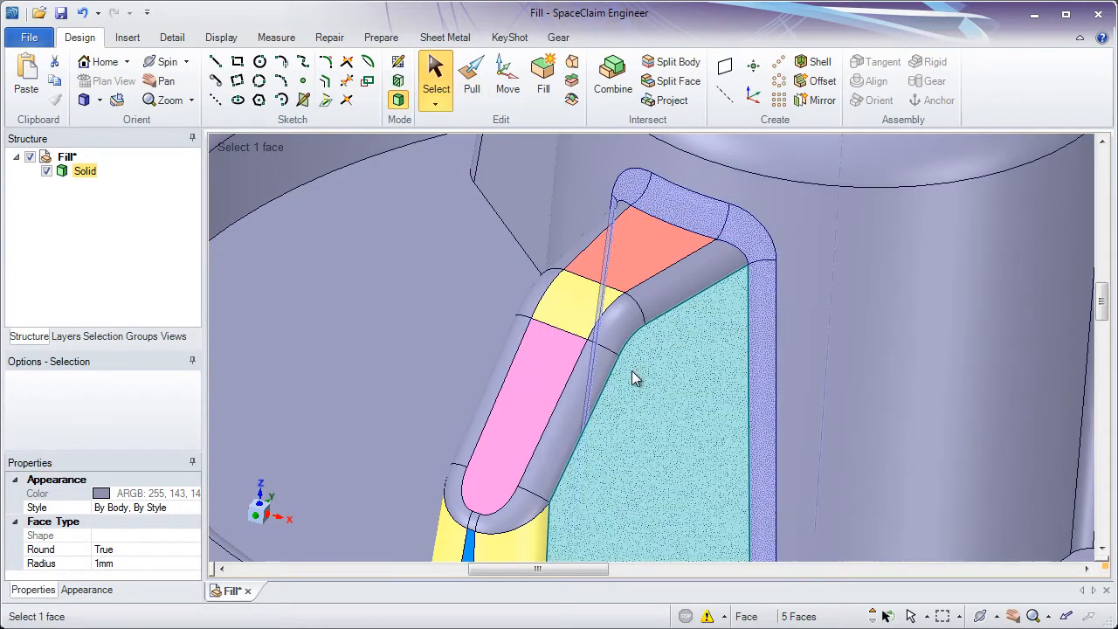
Step: Select all faces of the ribbed pocket in the underside flange arm above the side pipe and fill them
{"action": "scroll", "coordinate": [634, 382], "scroll_direction": "down", "scroll_amount": 10}
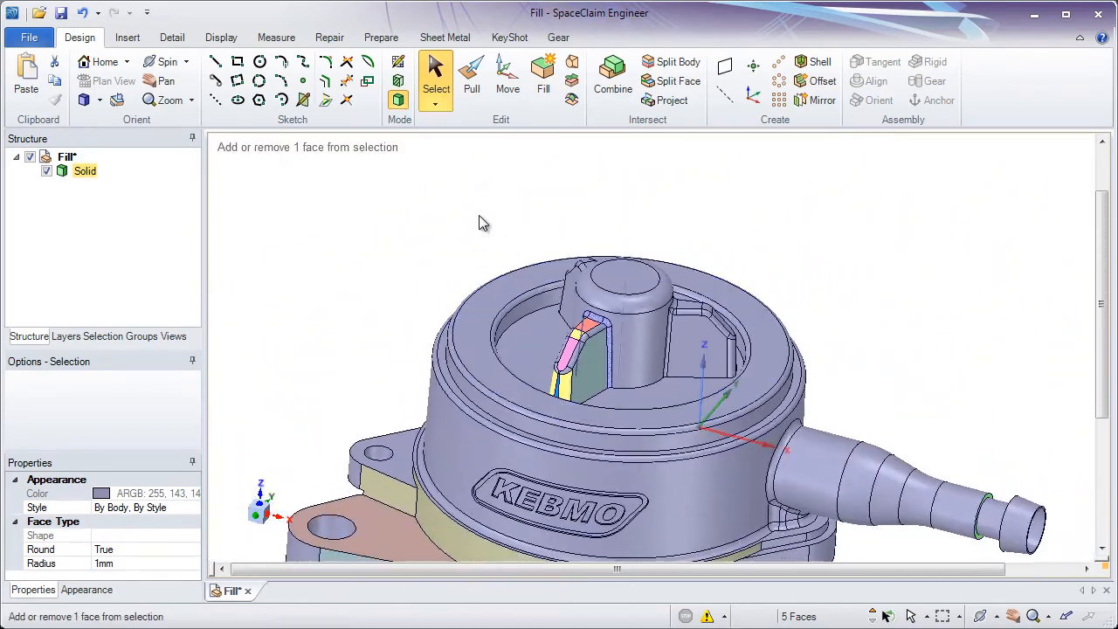
{"action": "left_click", "coordinate": [479, 215]}
{"action": "scroll", "coordinate": [569, 338], "scroll_direction": "down", "scroll_amount": 3}
{"action": "middle_click_drag", "start_coordinate": [569, 276], "coordinate": [564, 232], "text": "ctrl"}
{"action": "middle_click_drag", "start_coordinate": [609, 414], "coordinate": [629, 230]}
{"action": "middle_click_drag", "start_coordinate": [614, 362], "coordinate": [610, 262]}
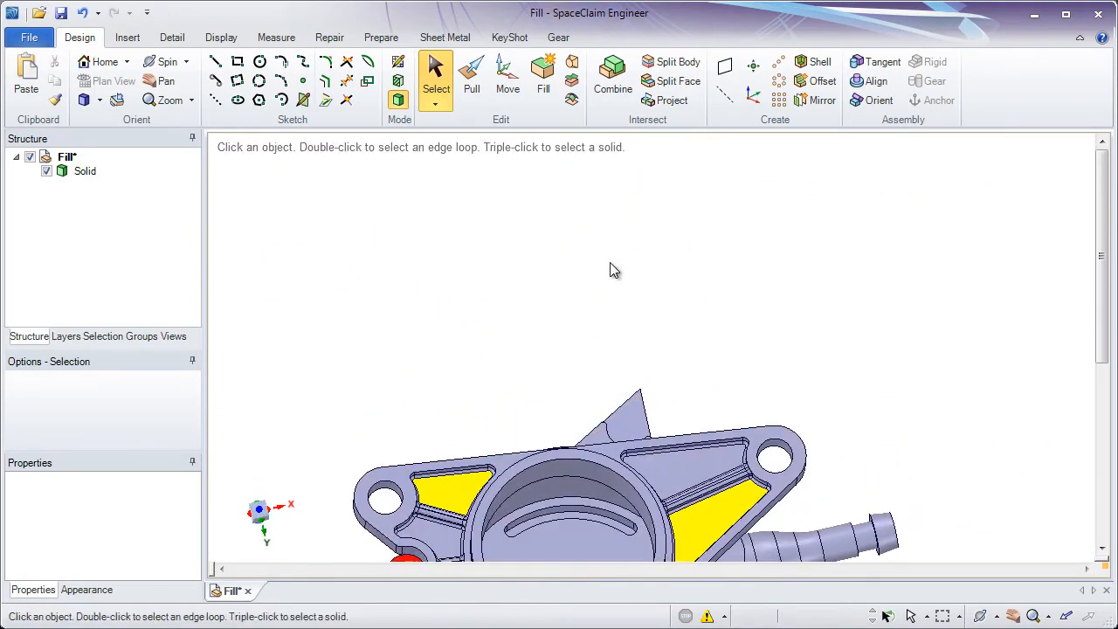
{"action": "mouse_move", "coordinate": [613, 441]}
{"action": "middle_mouse_down", "text": "ctrl"}
{"action": "mouse_move", "coordinate": [642, 277]}
{"action": "mouse_move", "coordinate": [647, 337]}
{"action": "mouse_move", "coordinate": [648, 301]}
{"action": "mouse_move", "coordinate": [625, 355]}
{"action": "middle_mouse_up", "text": "ctrl"}
{"action": "scroll", "coordinate": [648, 299], "scroll_direction": "up", "scroll_amount": 3}
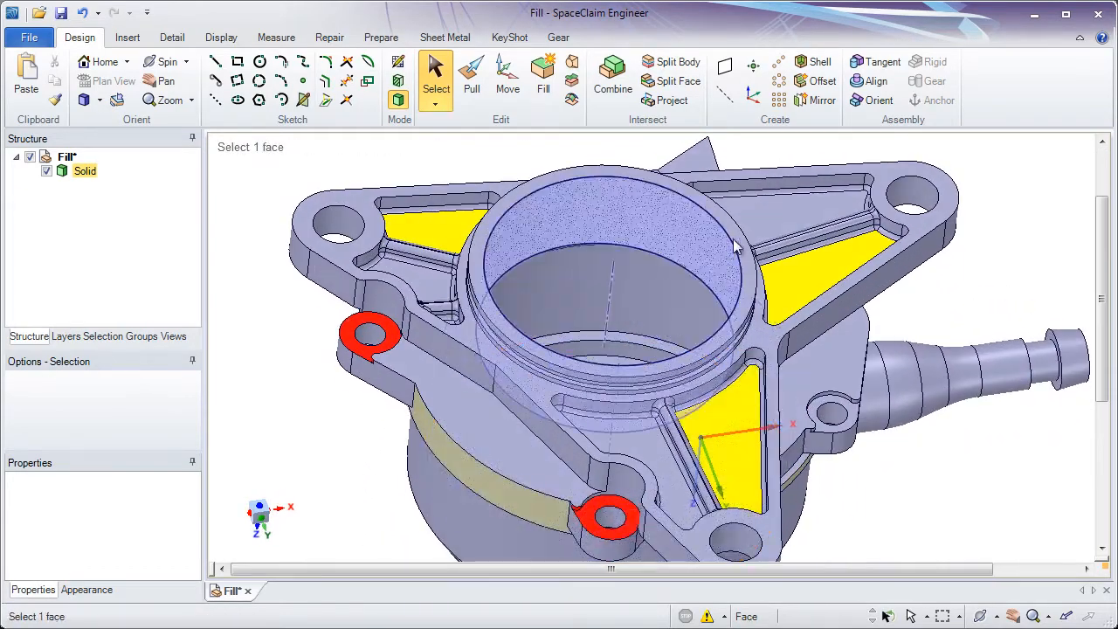
{"action": "left_click", "coordinate": [822, 273]}
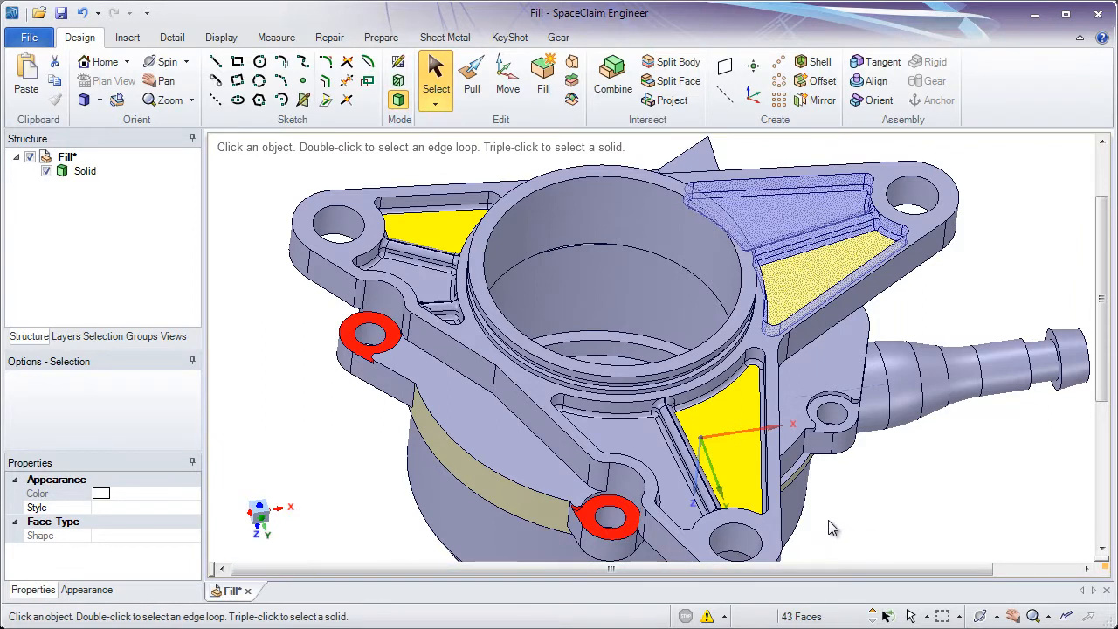
{"action": "left_click", "coordinate": [543, 101]}
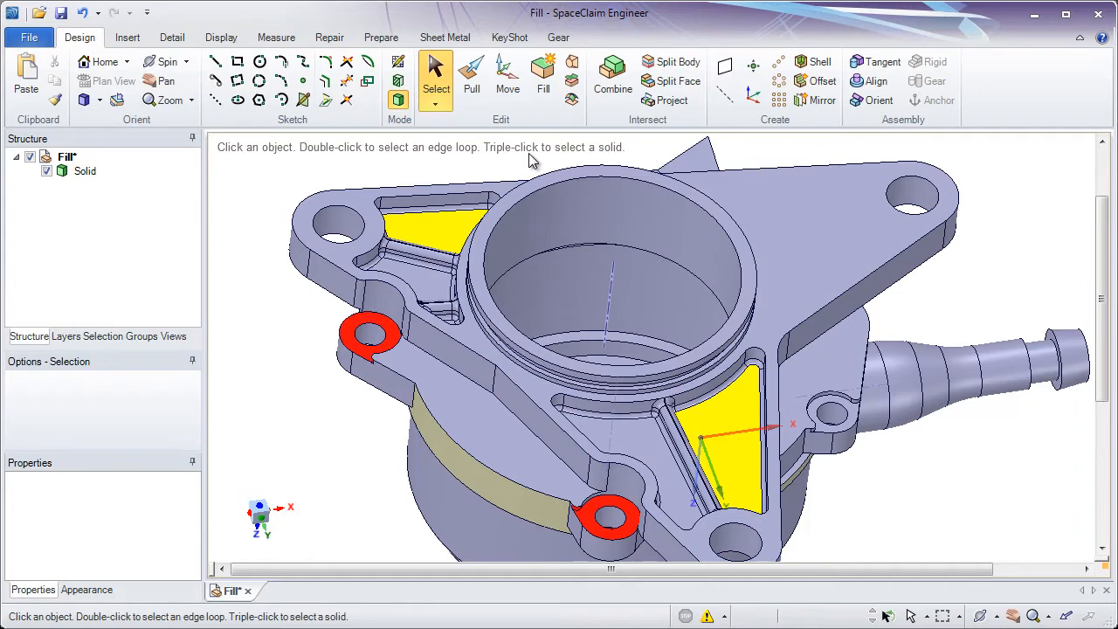
Step: Select all faces of the two remaining ribbed pockets on the flange underside, then replace that selection with the flat flange face
{"action": "double_click", "coordinate": [447, 238]}
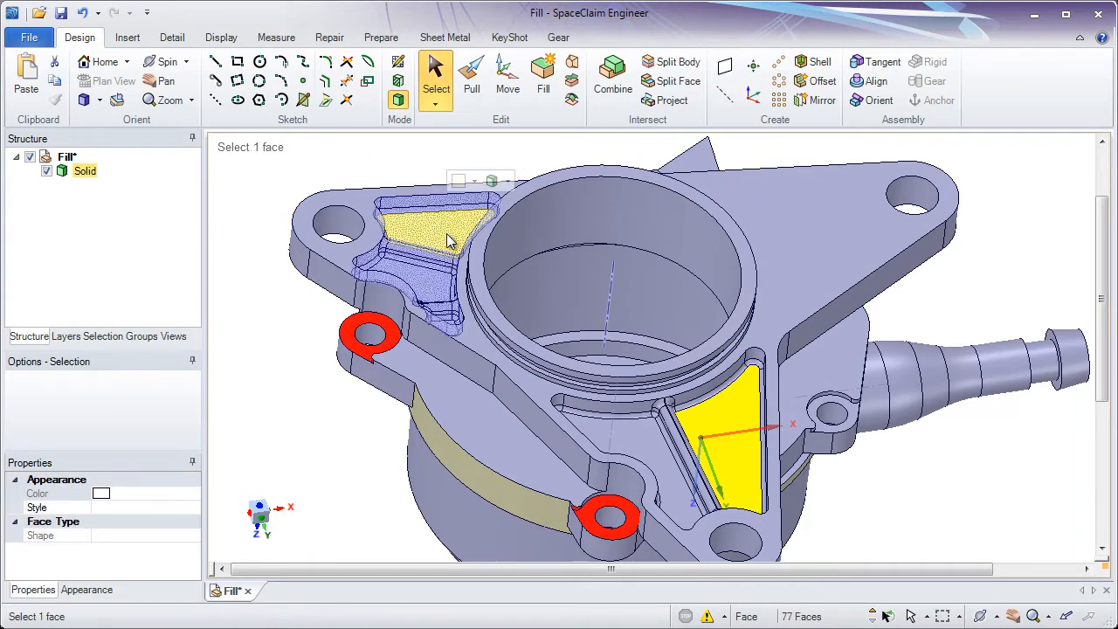
{"action": "double_click", "coordinate": [736, 422], "text": "ctrl"}
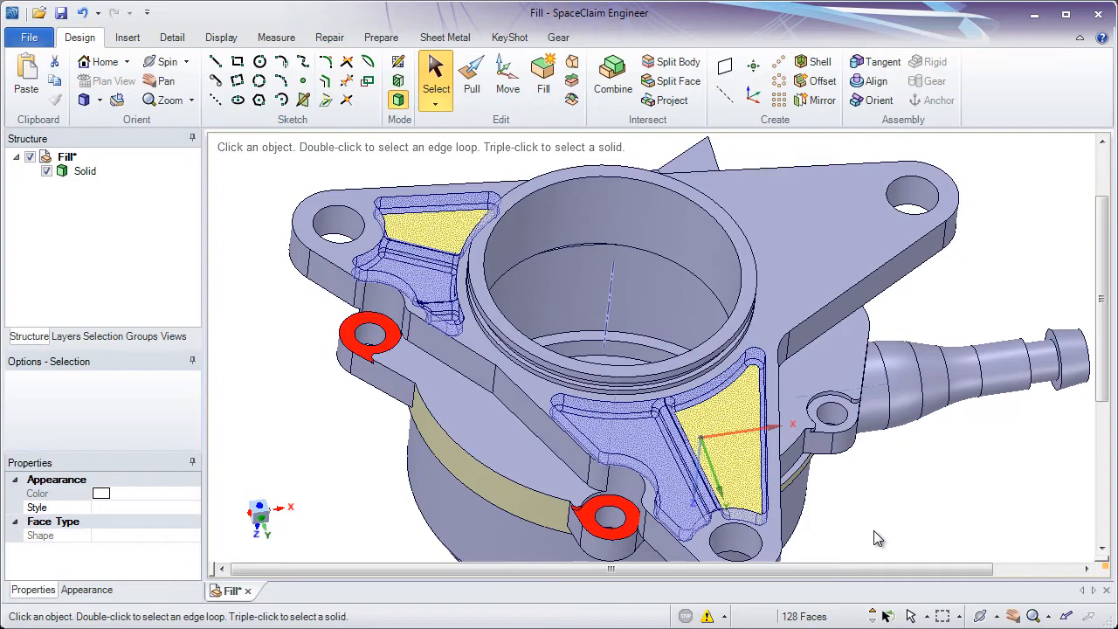
{"action": "scroll", "coordinate": [370, 326], "scroll_direction": "up", "scroll_amount": 5}
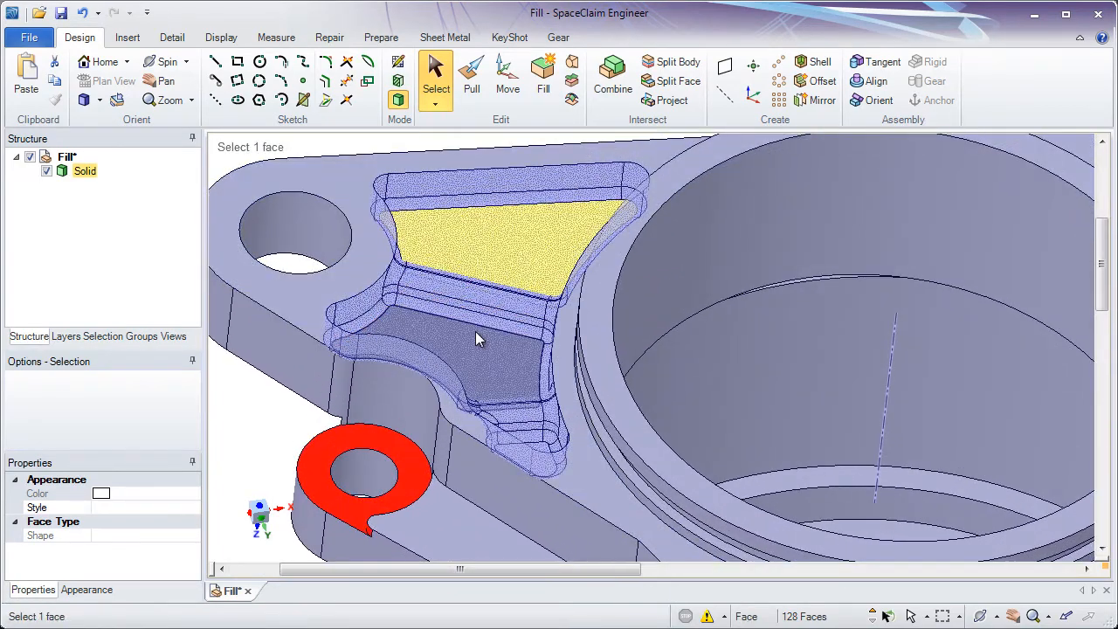
{"action": "left_click", "coordinate": [353, 262]}
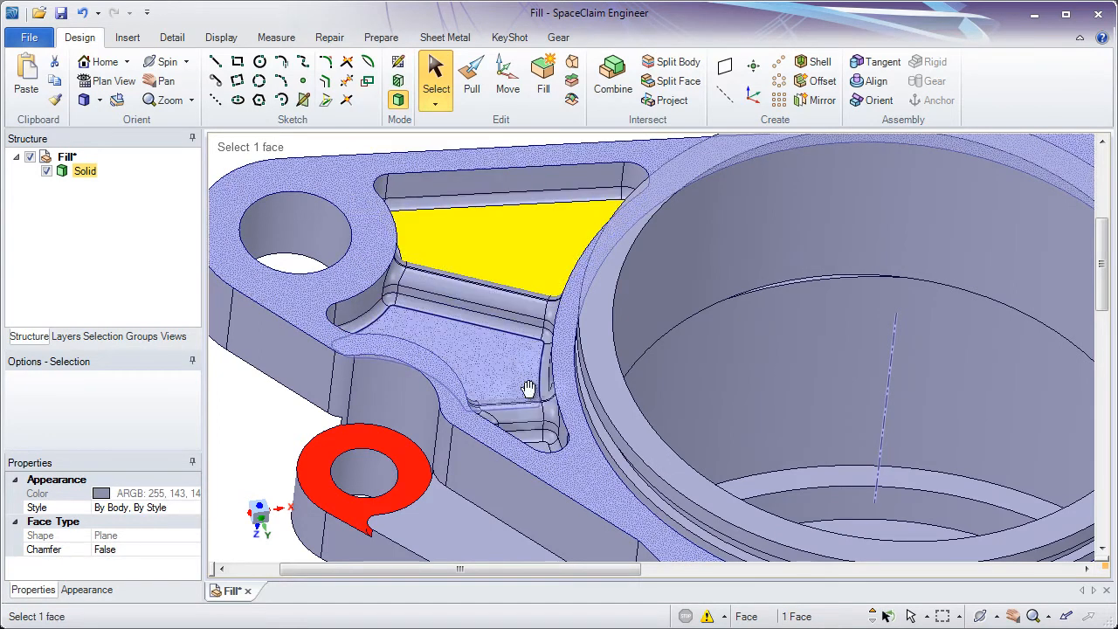
Step: Box-select the rounds at the upper end of the front pocket's rib and along its yellow-floor side, and fill them
{"action": "middle_click_drag", "start_coordinate": [530, 389], "coordinate": [405, 210], "text": "shift"}
{"action": "middle_click_drag", "start_coordinate": [796, 465], "coordinate": [632, 286], "text": "shift"}
{"action": "middle_click_drag", "start_coordinate": [726, 392], "coordinate": [678, 364], "text": "shift"}
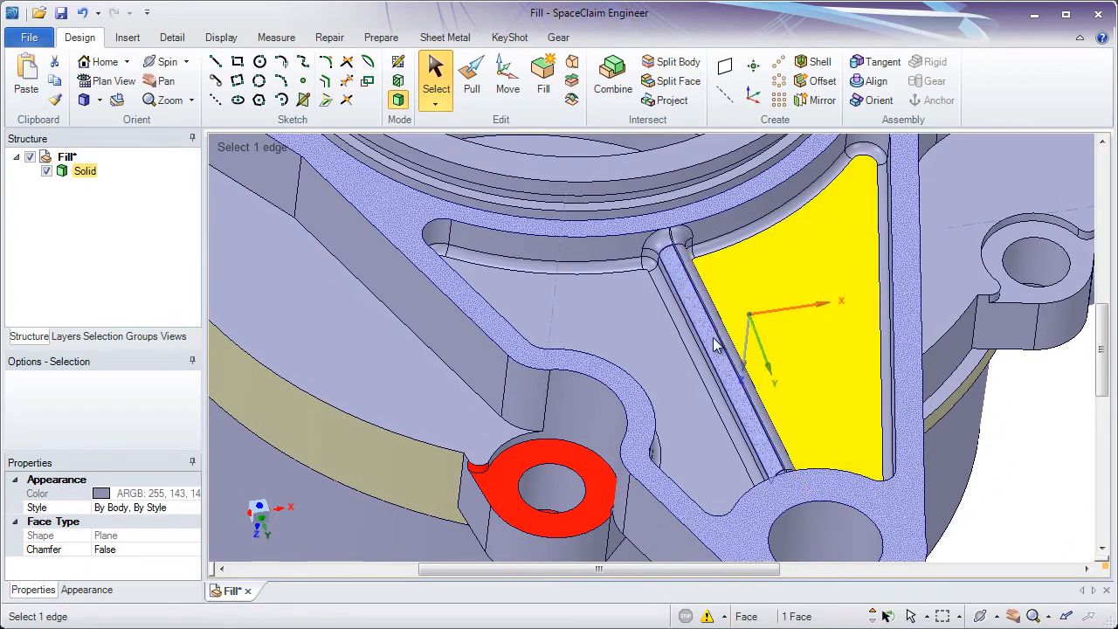
{"action": "scroll", "coordinate": [690, 310], "scroll_direction": "up", "scroll_amount": 5}
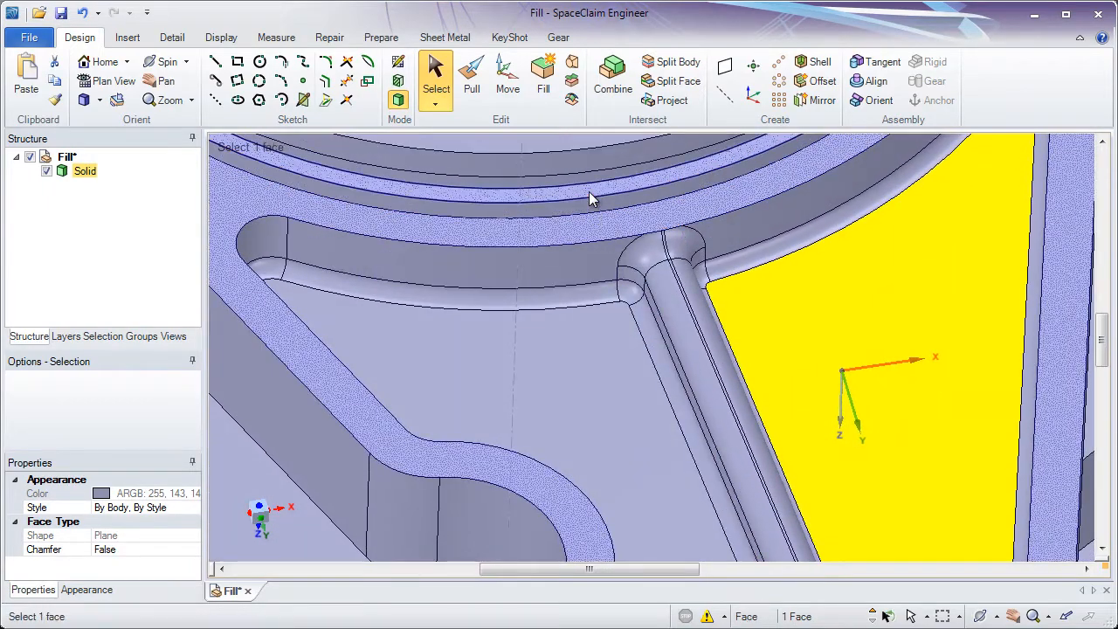
{"action": "left_click_drag", "start_coordinate": [590, 194], "coordinate": [746, 346]}
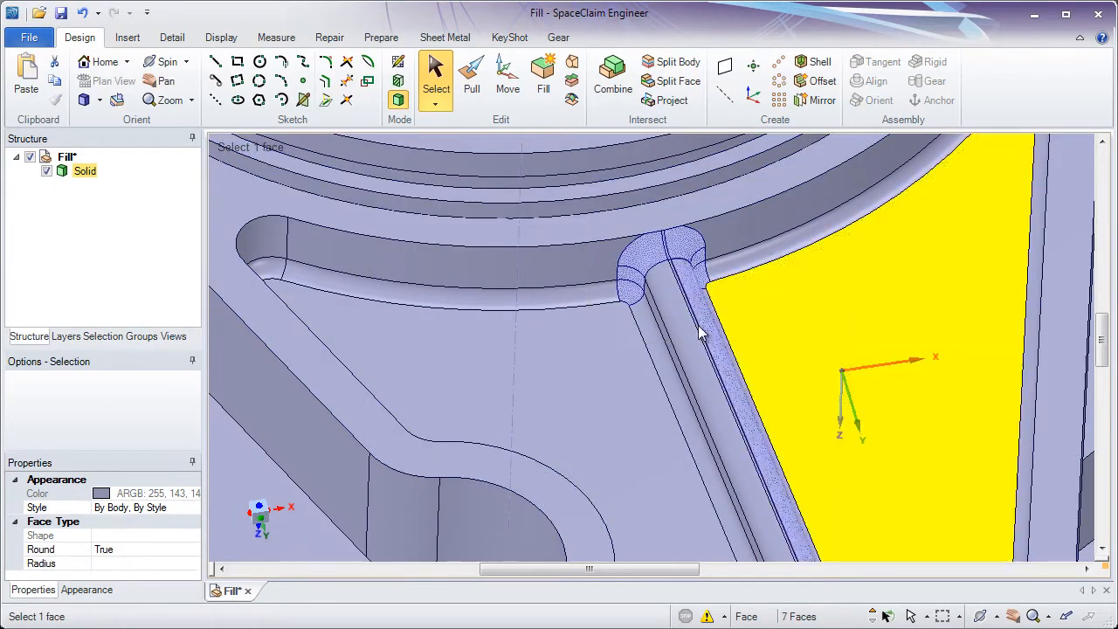
{"action": "left_click", "coordinate": [542, 83]}
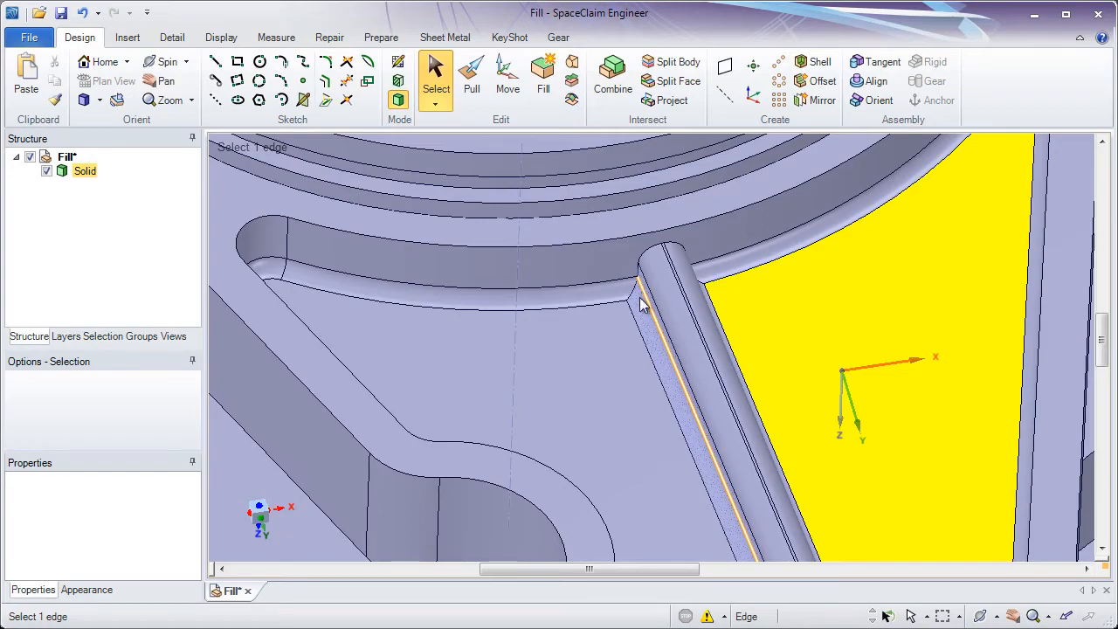
Step: Select all faces of both ribbed pockets with yellow floors beside the central boss and fill them together
{"action": "scroll", "coordinate": [667, 367], "scroll_direction": "down", "scroll_amount": 5}
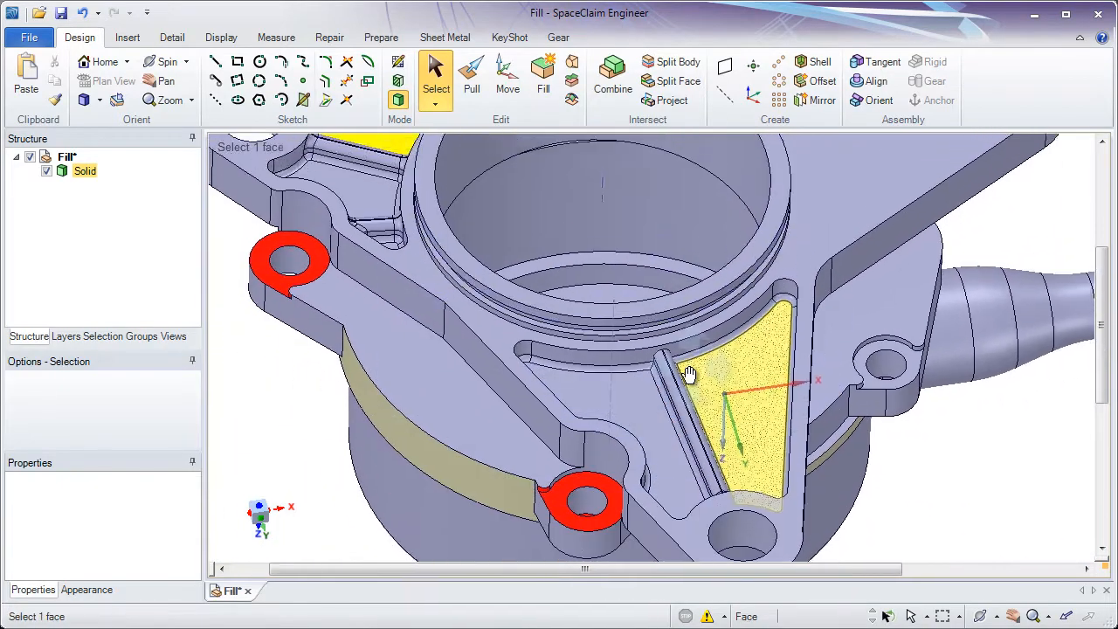
{"action": "middle_click_drag", "start_coordinate": [689, 375], "coordinate": [710, 390]}
{"action": "double_click", "coordinate": [751, 407]}
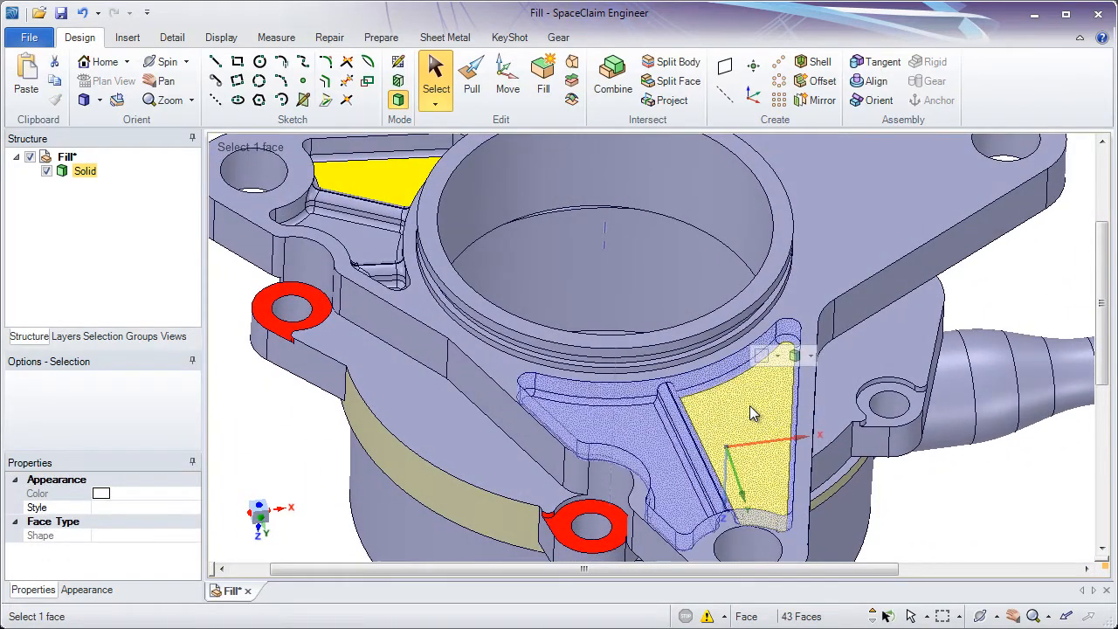
{"action": "double_click", "coordinate": [388, 189], "text": "ctrl"}
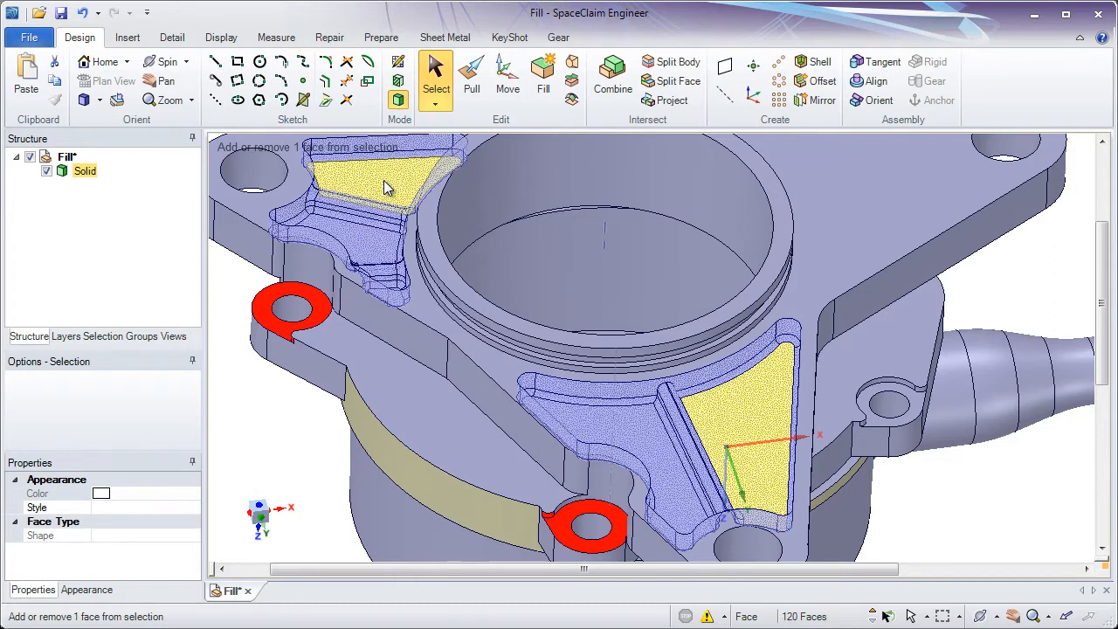
{"action": "left_click", "coordinate": [538, 90]}
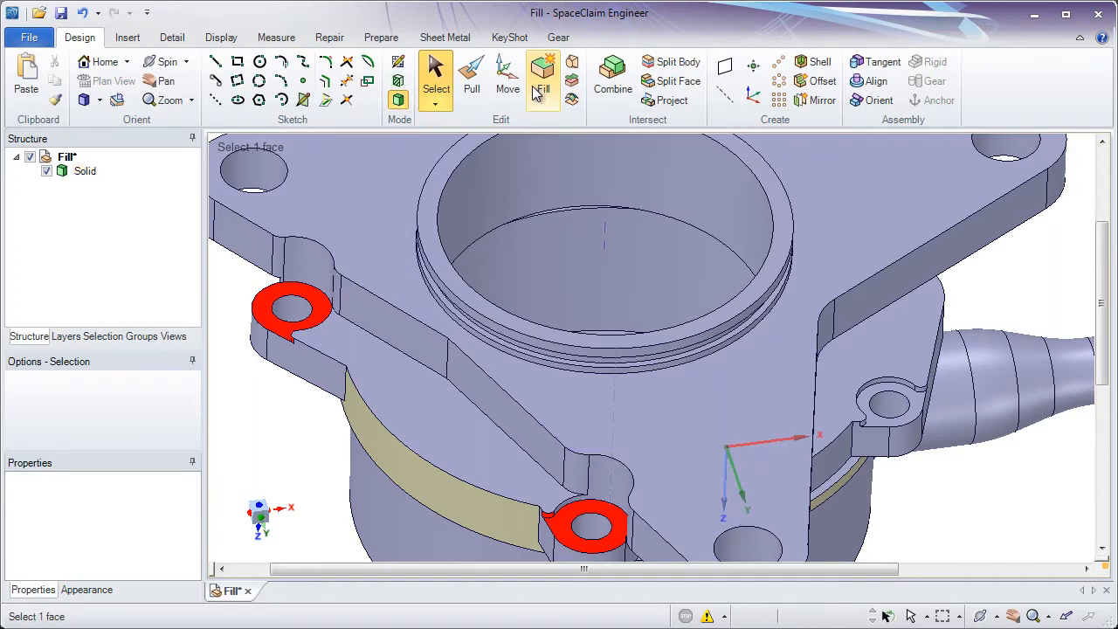
{"action": "middle_click_drag", "start_coordinate": [614, 382], "coordinate": [615, 214], "text": "shift"}
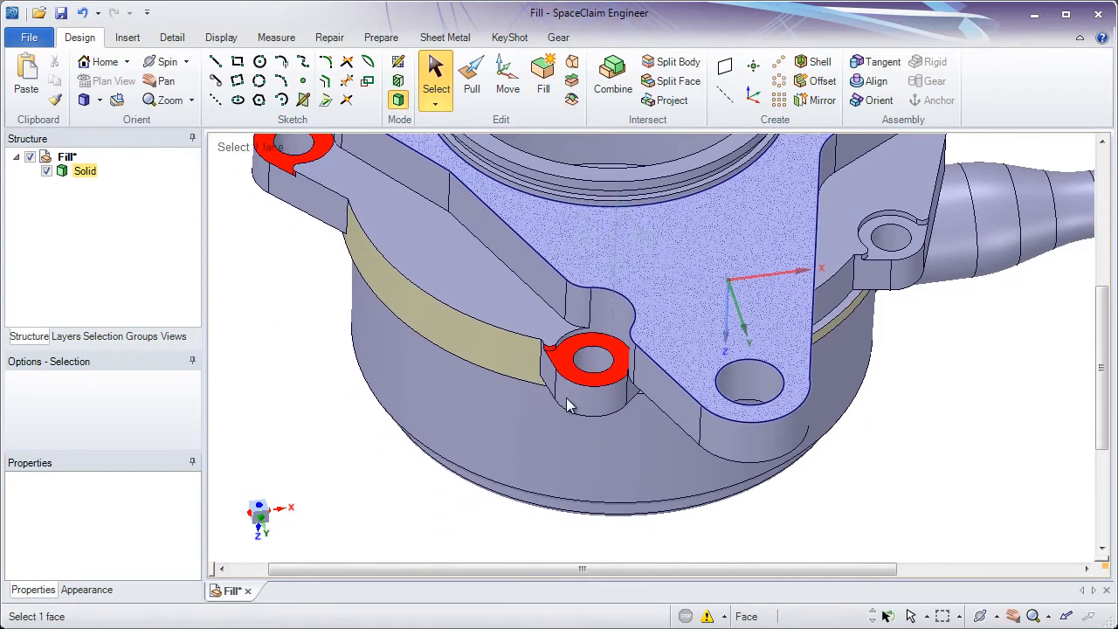
{"action": "scroll", "coordinate": [556, 372], "scroll_direction": "up", "scroll_amount": 8}
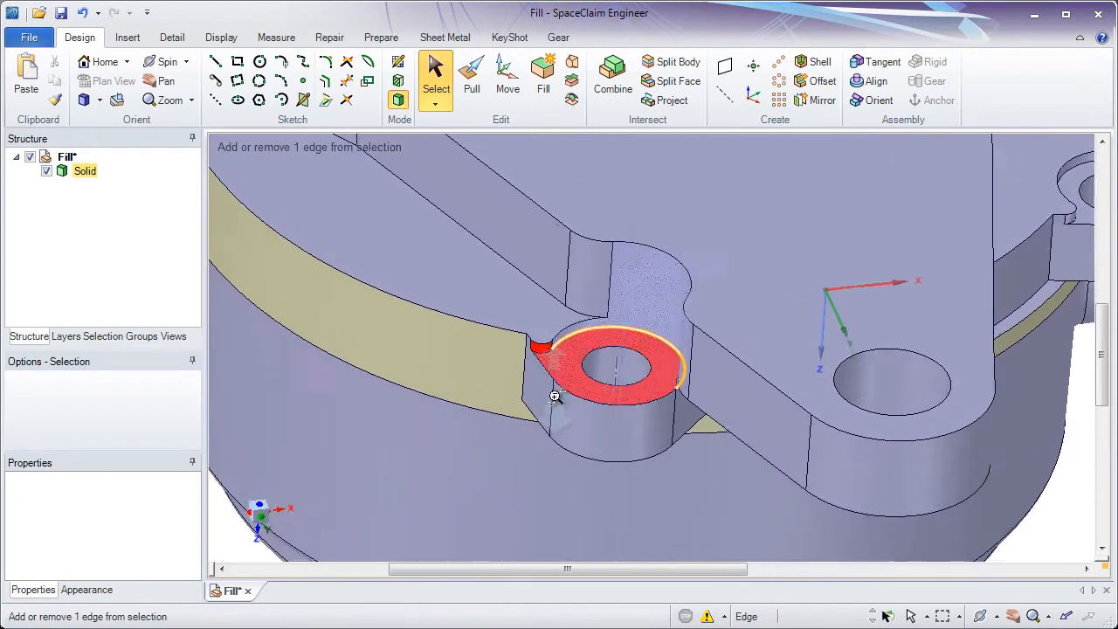
{"action": "middle_click_drag", "start_coordinate": [549, 367], "coordinate": [611, 320]}
{"action": "left_click", "coordinate": [616, 316]}
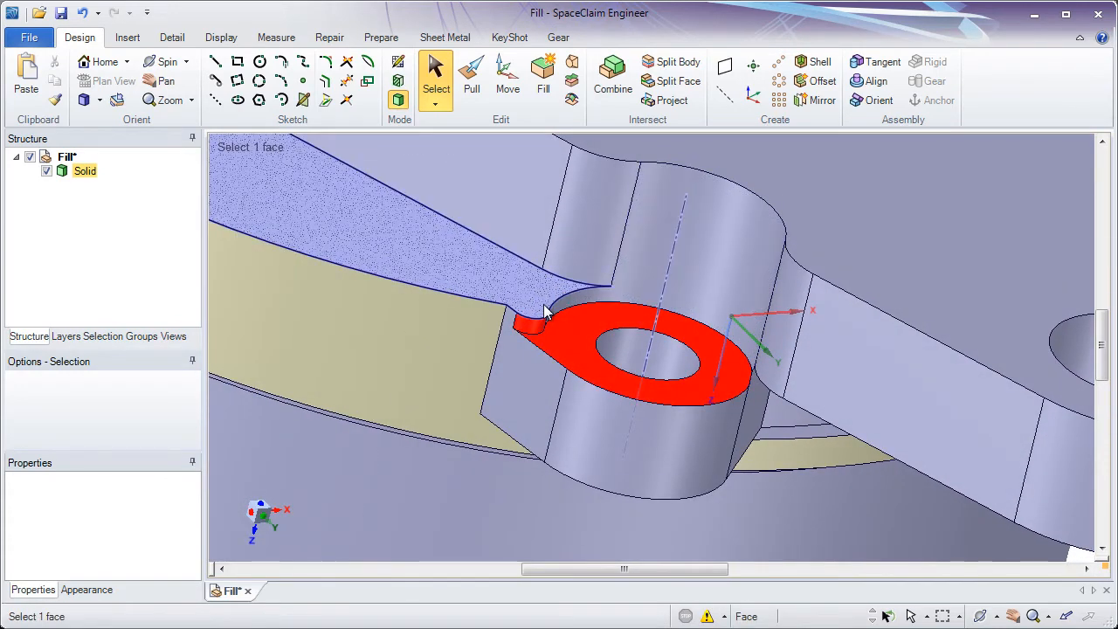
{"action": "left_click_drag", "start_coordinate": [459, 224], "coordinate": [784, 435]}
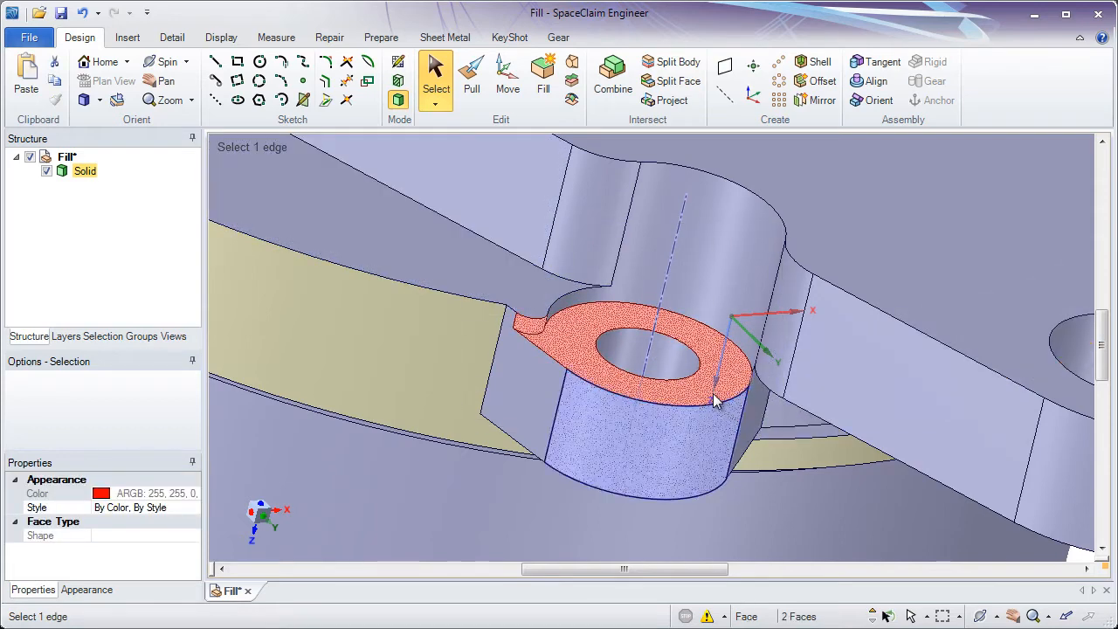
{"action": "mouse_move", "coordinate": [716, 392]}
{"action": "middle_mouse_down"}
{"action": "mouse_move", "coordinate": [777, 406]}
{"action": "mouse_move", "coordinate": [711, 393]}
{"action": "middle_mouse_up"}
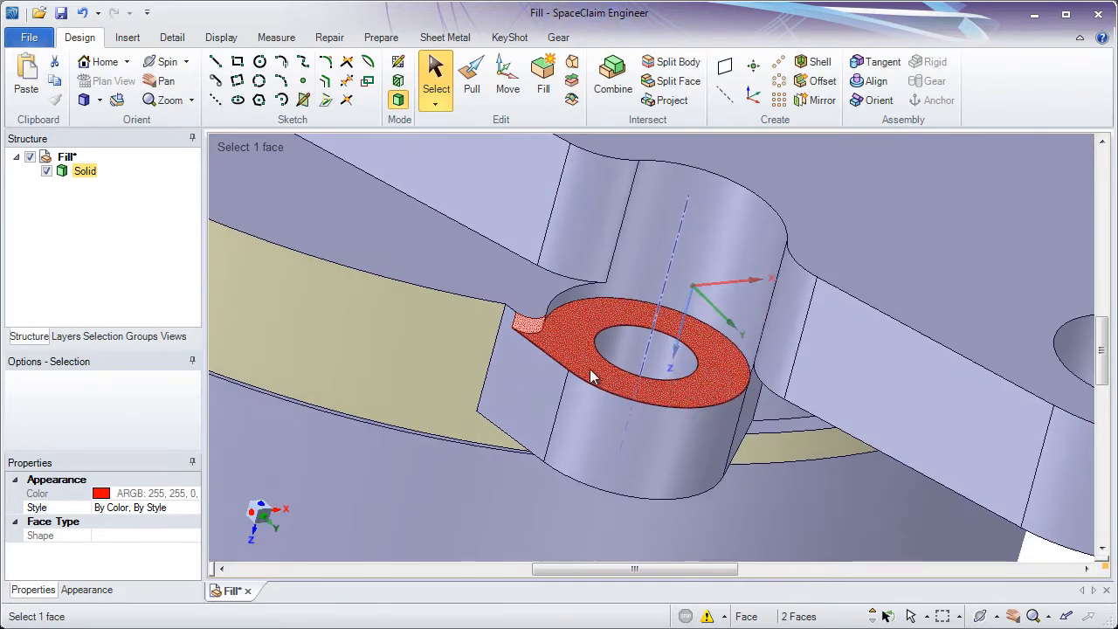
{"action": "middle_click_drag", "start_coordinate": [590, 375], "coordinate": [544, 349]}
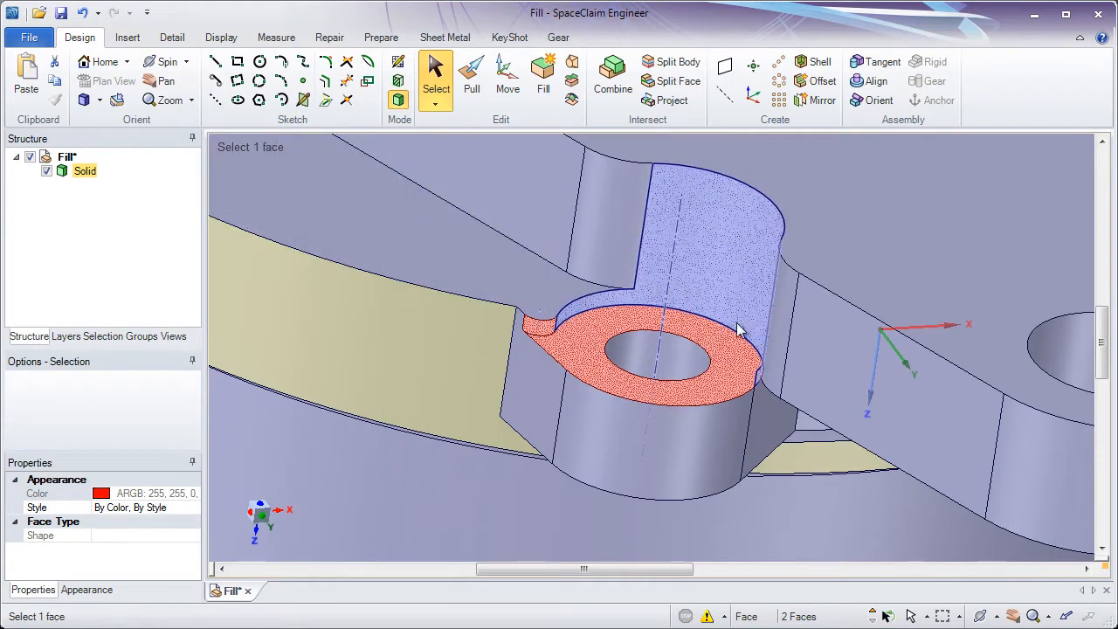
{"action": "mouse_move", "coordinate": [737, 323]}
{"action": "middle_mouse_down"}
{"action": "mouse_move", "coordinate": [759, 332]}
{"action": "mouse_move", "coordinate": [730, 331]}
{"action": "middle_mouse_up"}
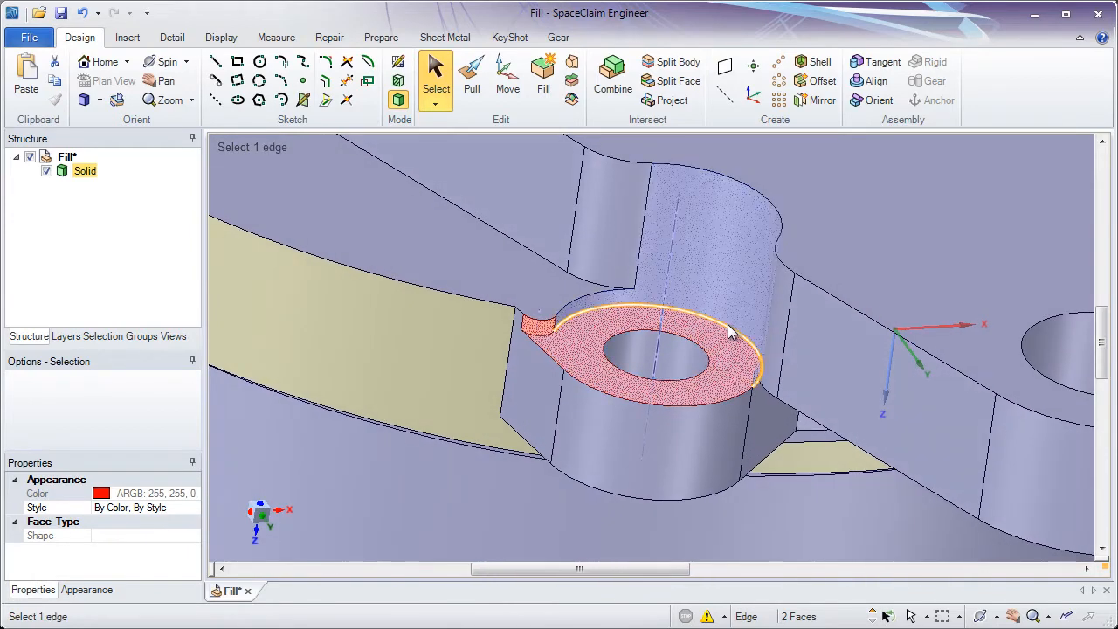
{"action": "key", "text": "Escape"}
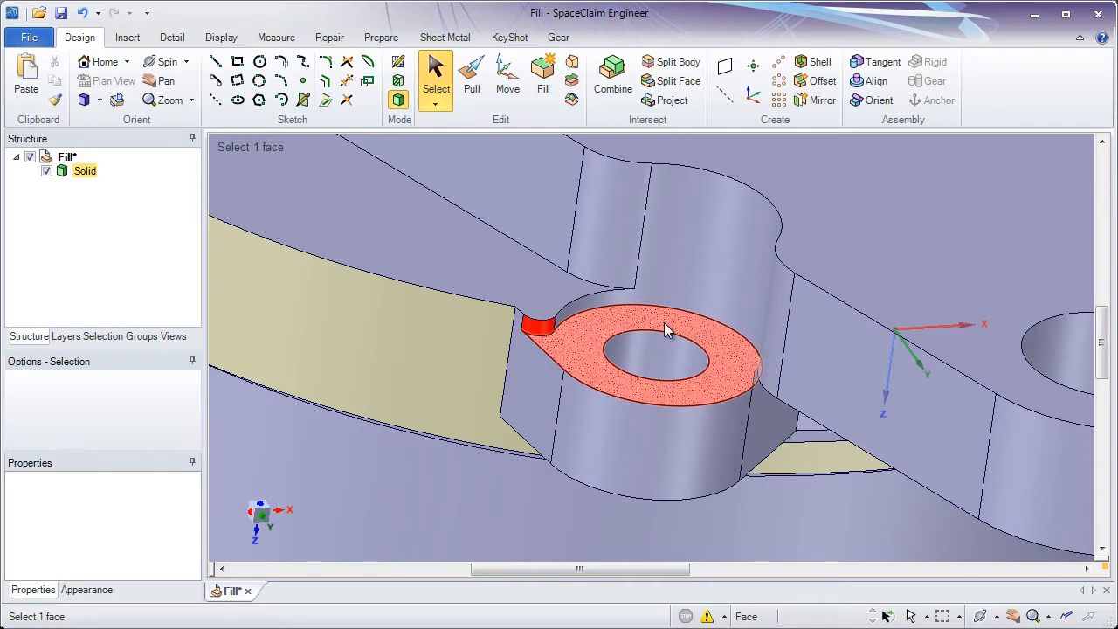
{"action": "left_click", "coordinate": [635, 316]}
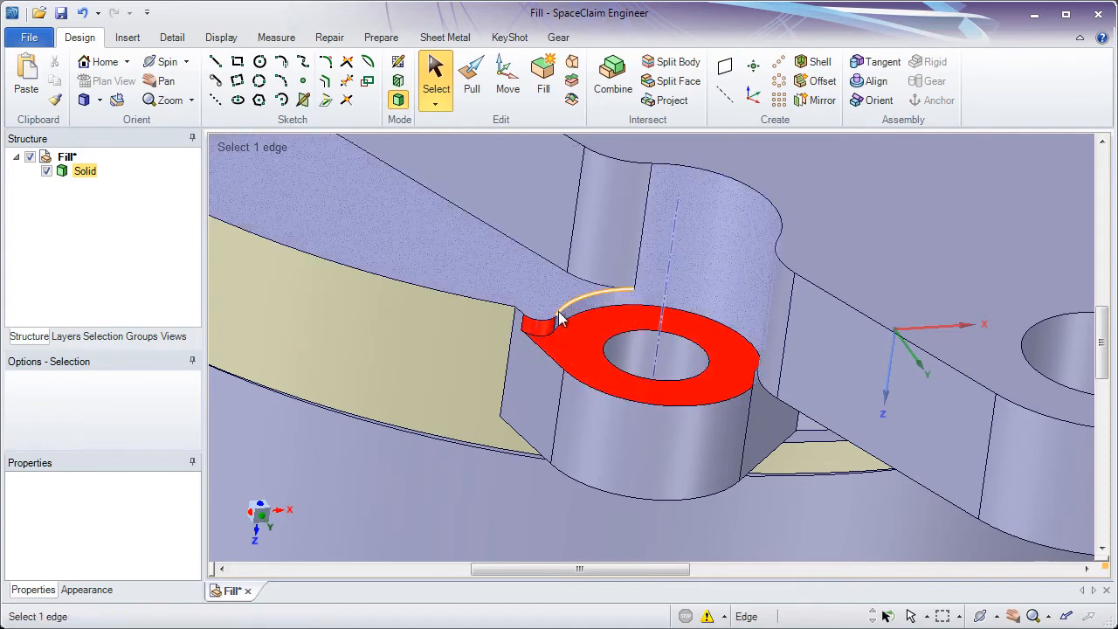
Step: Pull the flat red recessed face around the front lug's bolt hole up to the adjoining higher flange face
{"action": "left_click", "coordinate": [473, 77]}
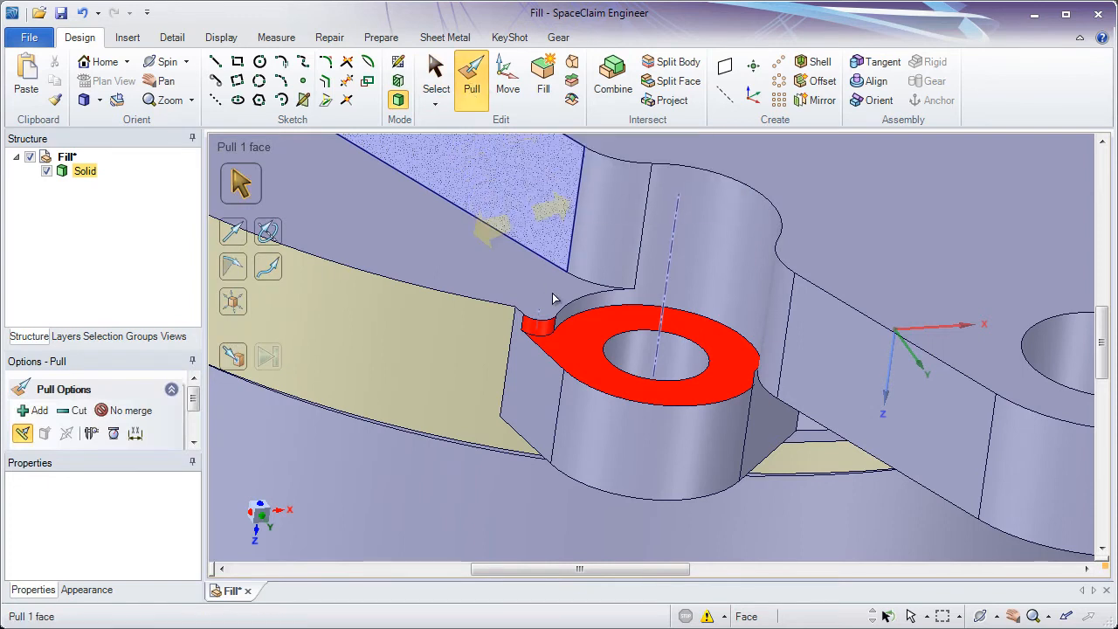
{"action": "left_click", "coordinate": [581, 355]}
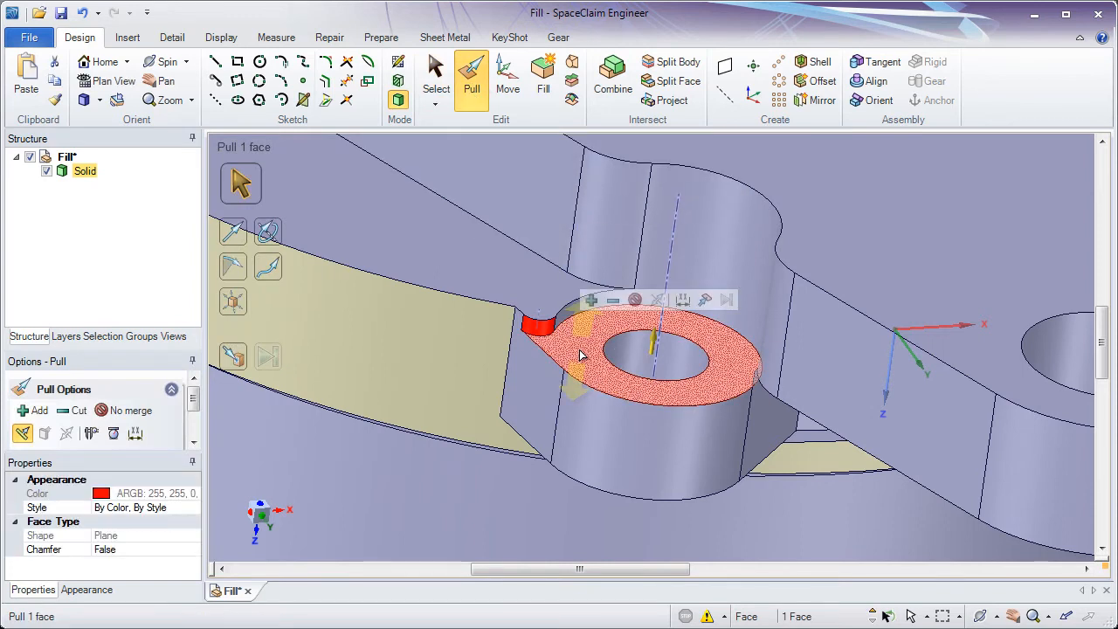
{"action": "left_click", "coordinate": [706, 301]}
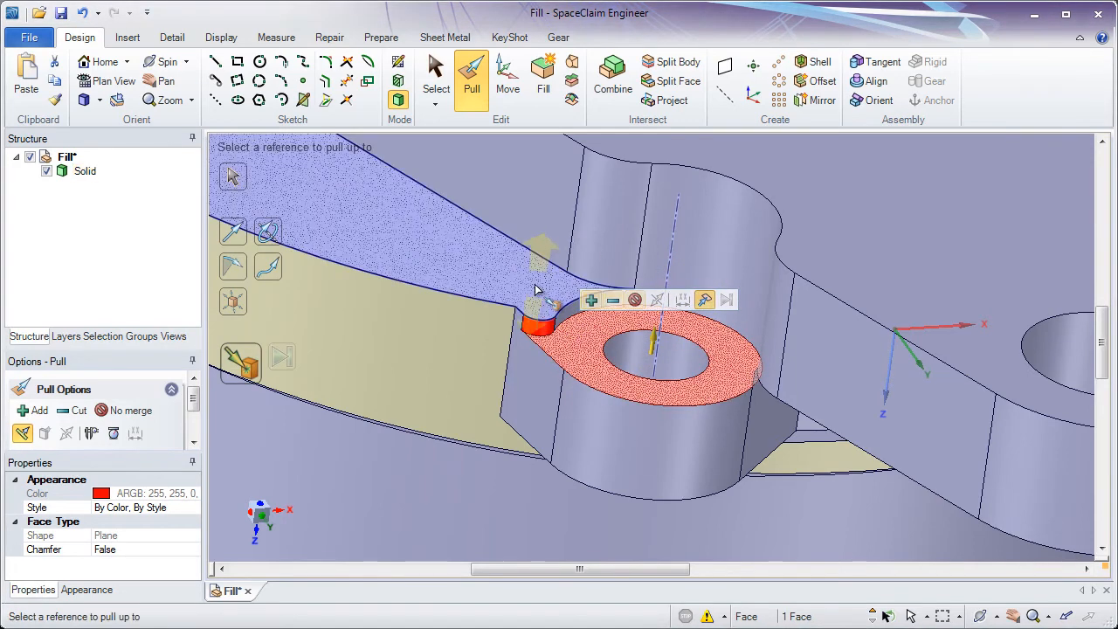
{"action": "left_click", "coordinate": [527, 287]}
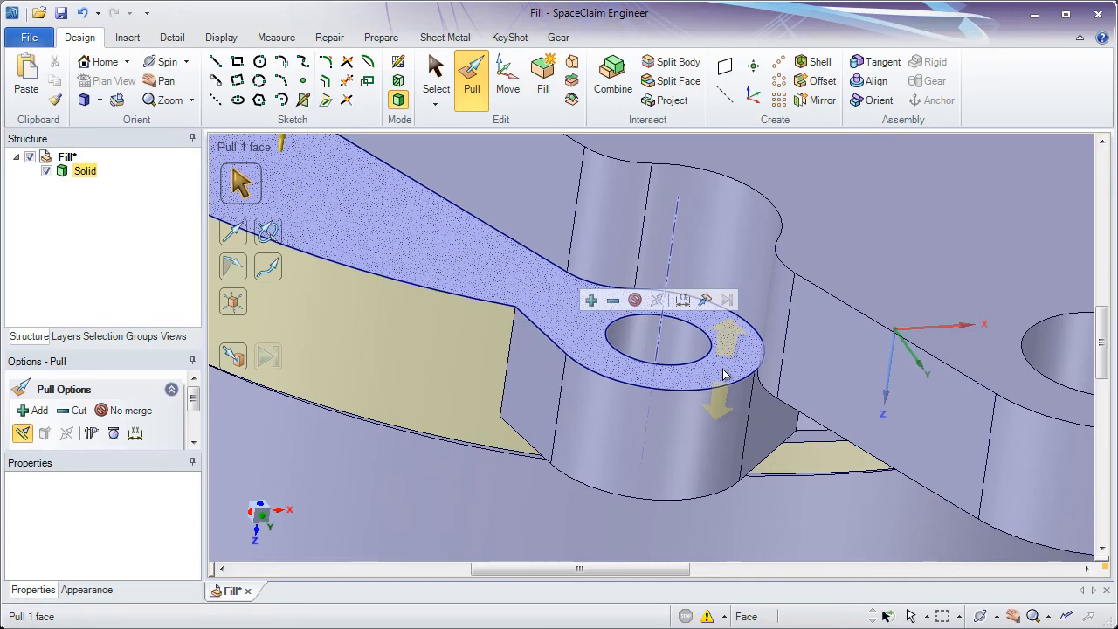
Step: Leave the Pull tool with nothing selected and return the whole housing to its home view
{"action": "middle_click_drag", "start_coordinate": [626, 377], "coordinate": [578, 204], "text": "ctrl"}
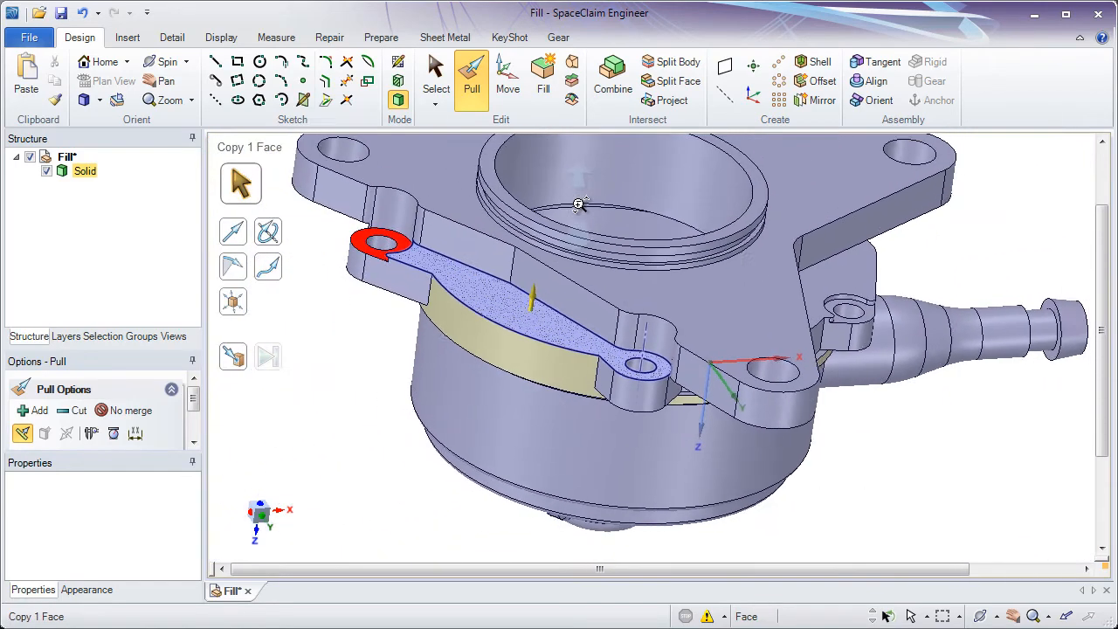
{"action": "key", "text": "Escape"}
{"action": "key", "text": "s"}
{"action": "left_click", "coordinate": [512, 165]}
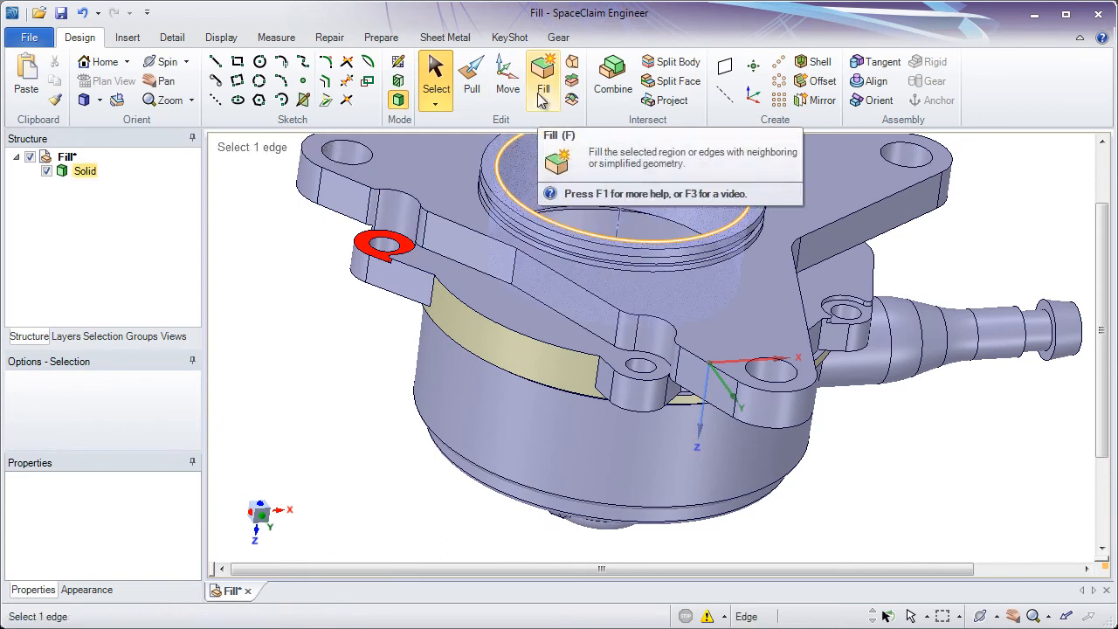
{"action": "left_click", "coordinate": [540, 92]}
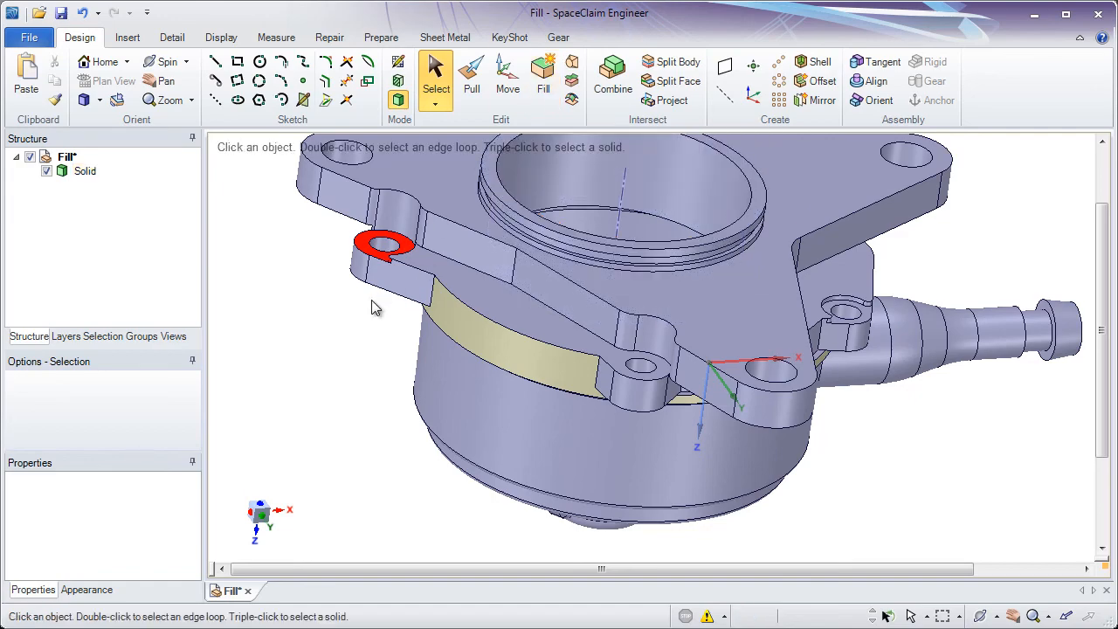
{"action": "left_click", "coordinate": [103, 61]}
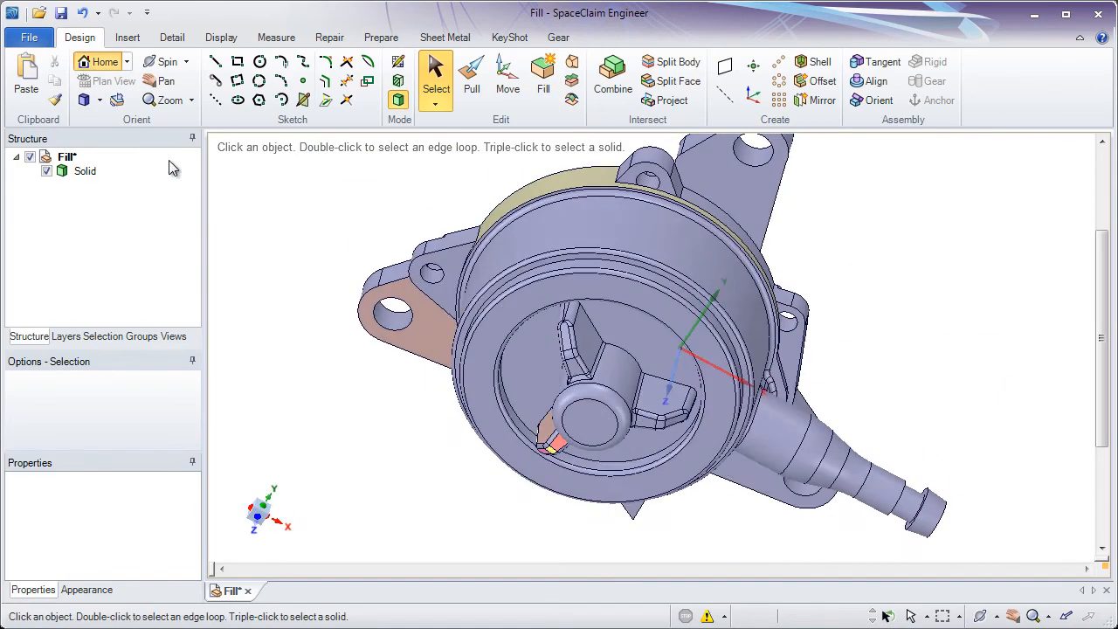